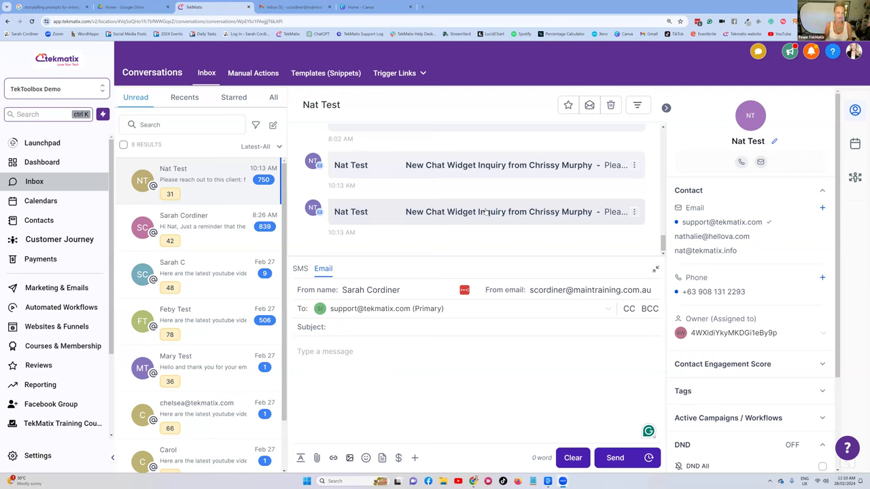
Open the automated workflows list and look through its folders
left_click(72, 310)
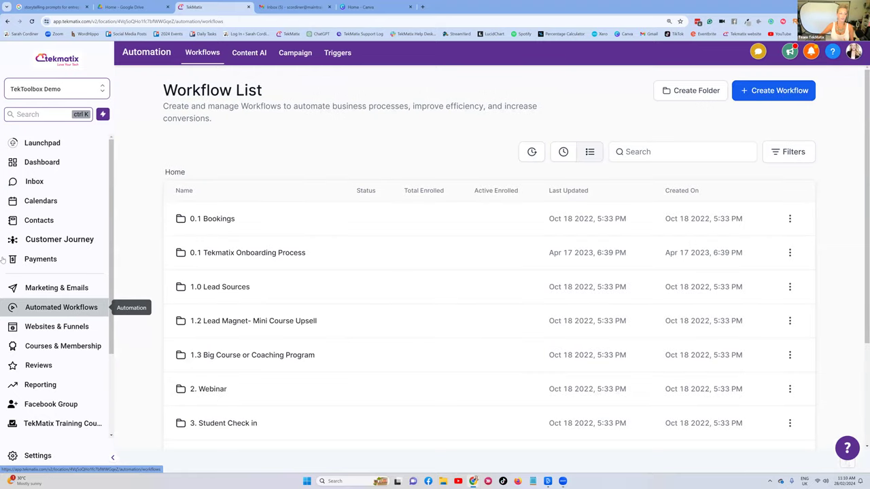
scroll(262, 212, "down", 1)
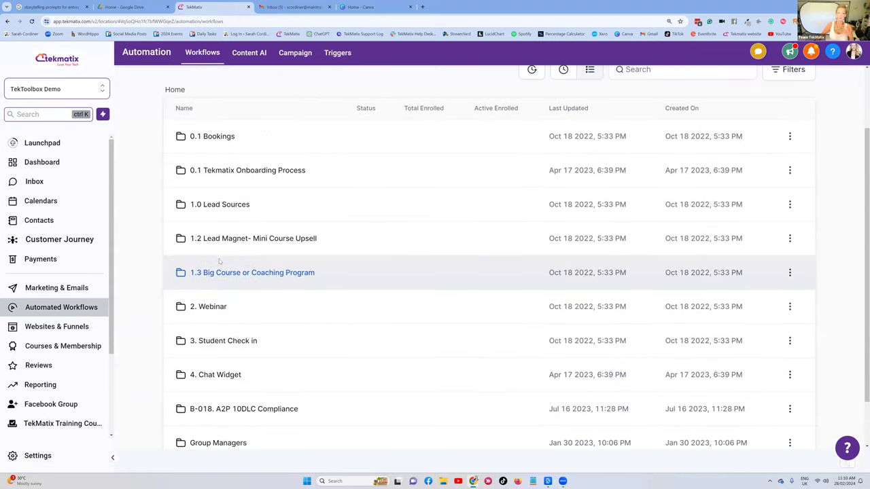
scroll(434, 180, "up", 2)
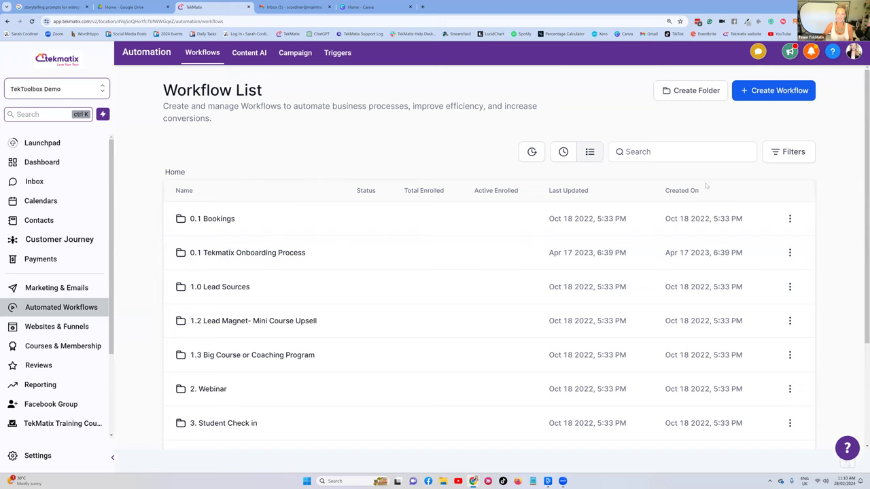
left_click(656, 152)
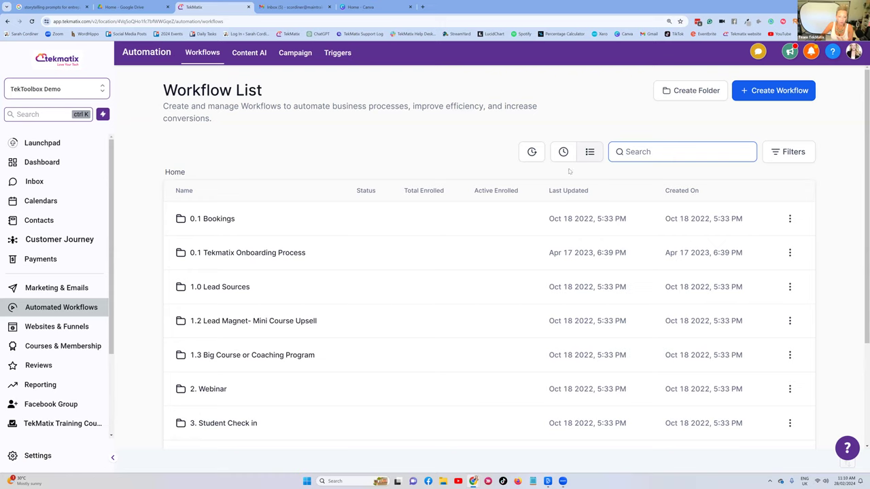
Create a workflow folder named Concept to Course Coaching Progam and check for it in the workflow list
left_click(690, 92)
left_click(430, 266)
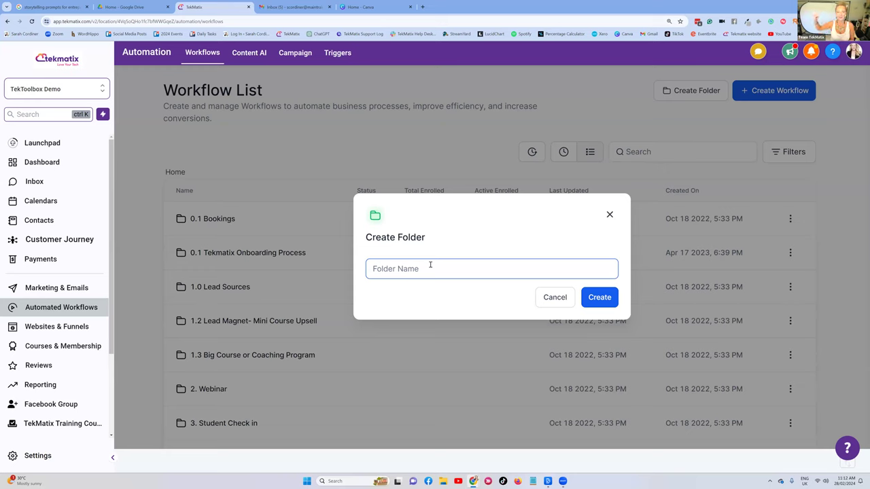
left_click(460, 42)
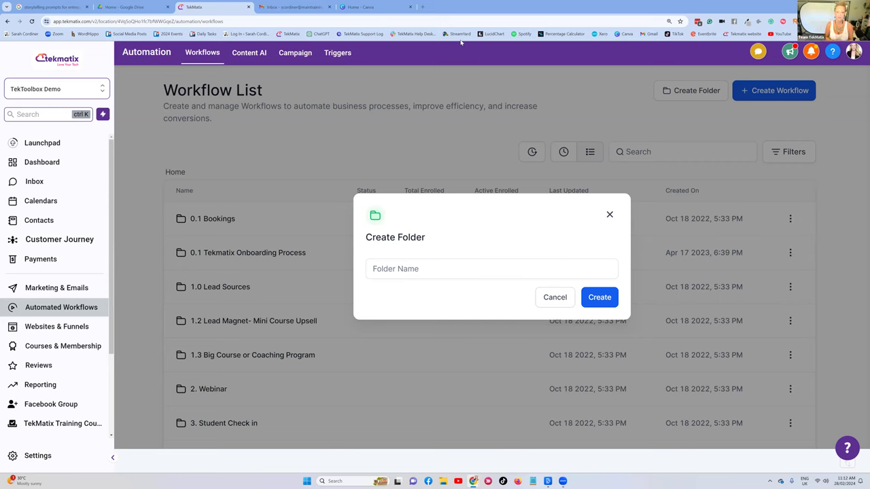
left_click(407, 276)
type("Concept ")
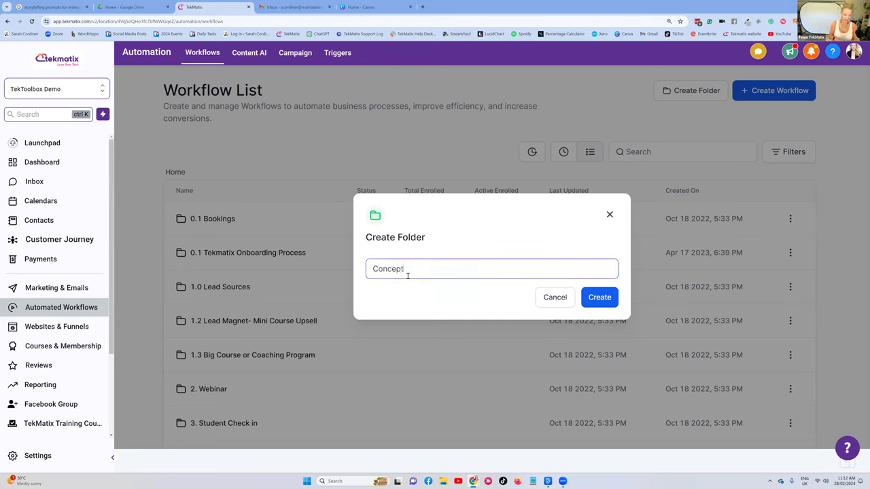
type("to ")
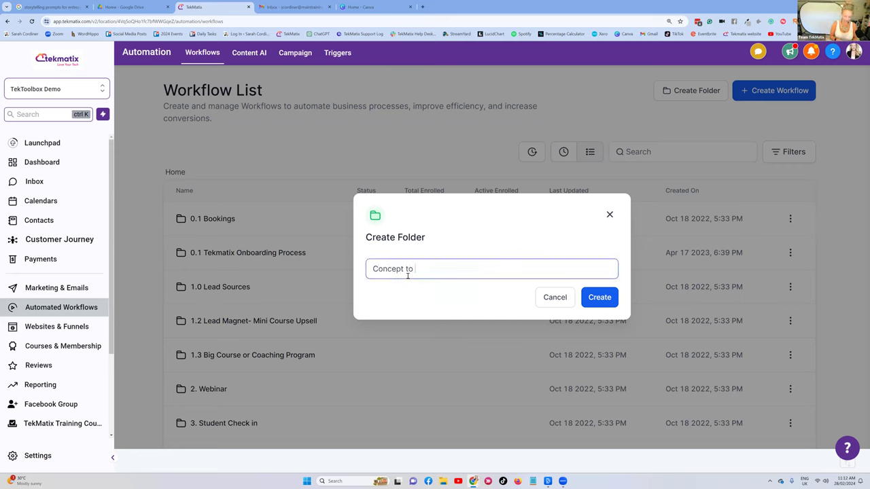
type("Course C")
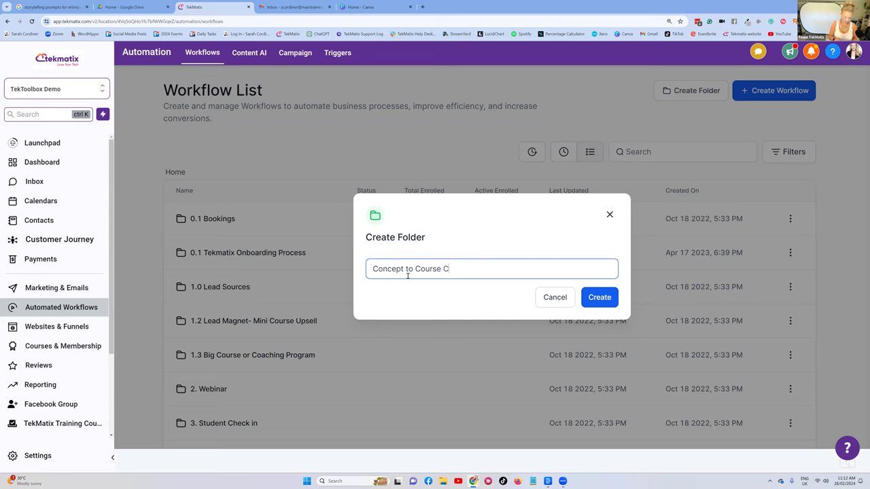
type("oaching Progam")
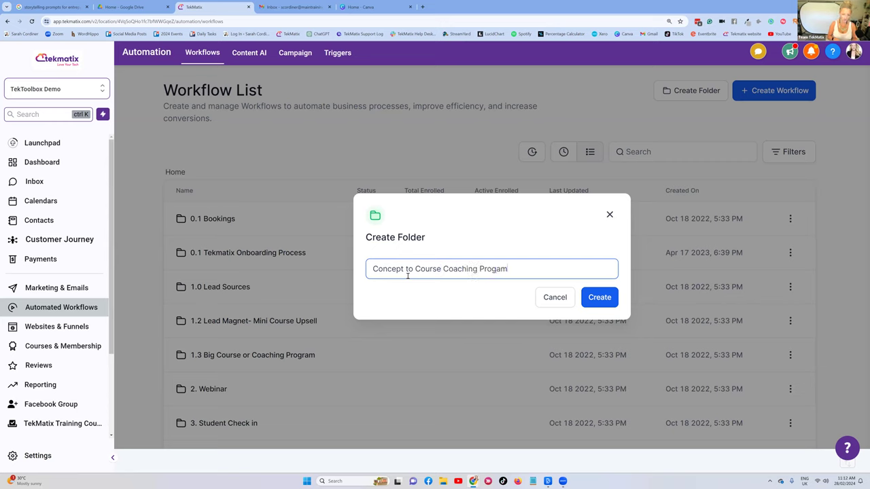
left_click(601, 297)
key("Return")
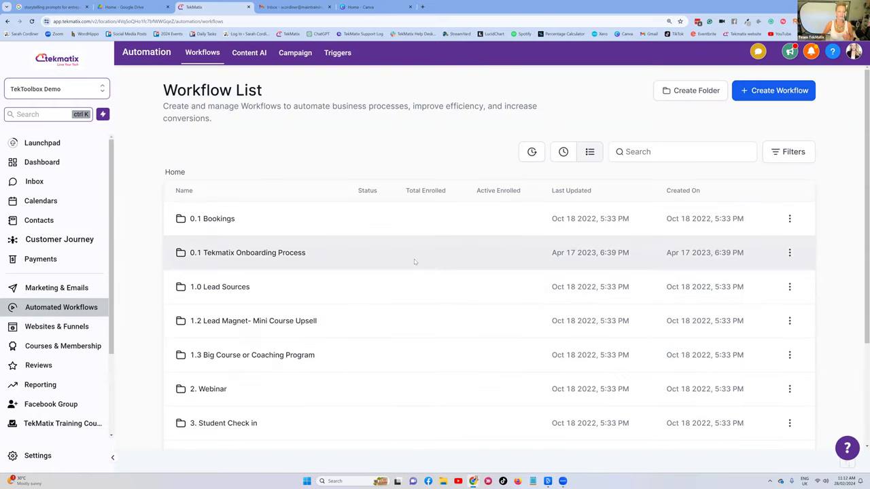
scroll(204, 357, "down", 2)
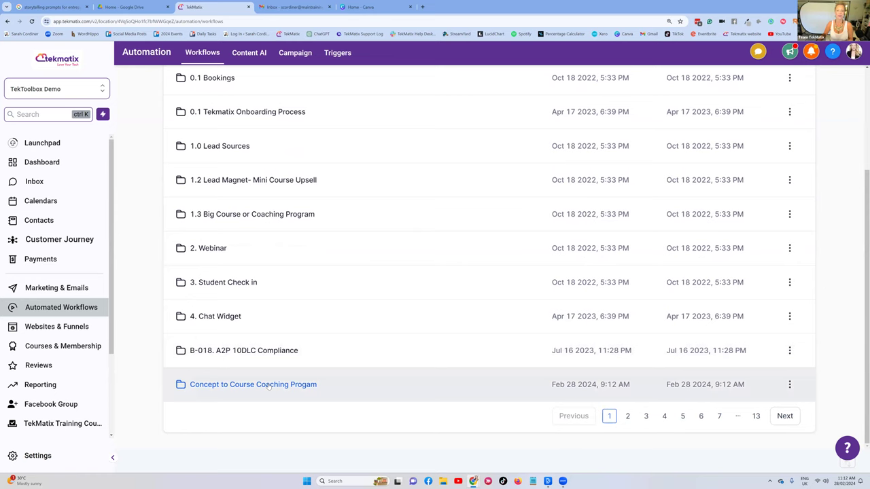
scroll(352, 263, "up", 2)
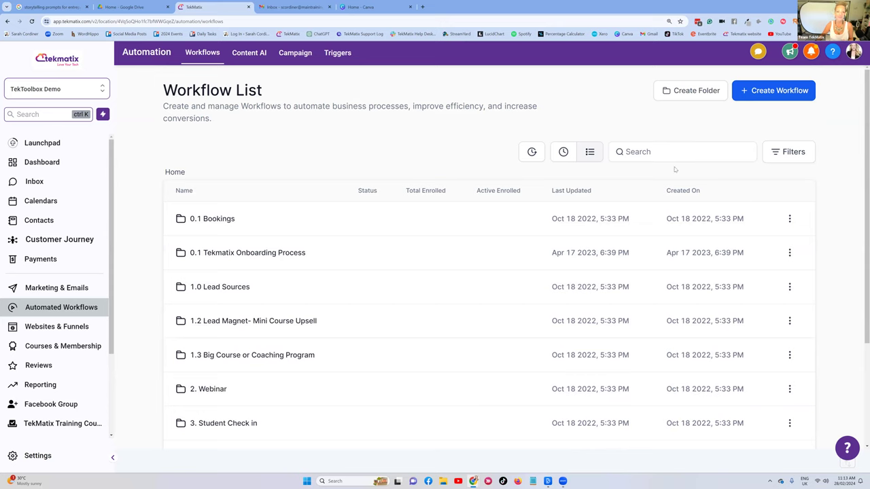
Filter the workflow list by status so that only Published workflows are shown
scroll(672, 169, "down", 3)
scroll(672, 168, "up", 3)
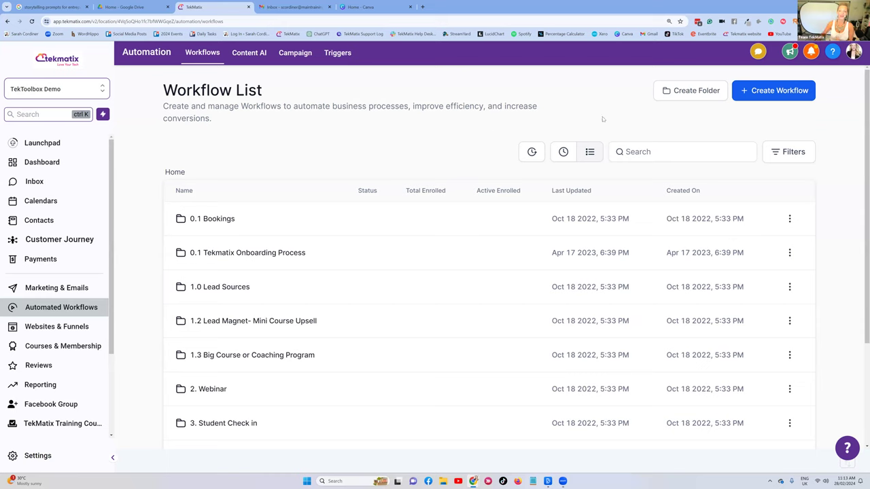
left_click(783, 151)
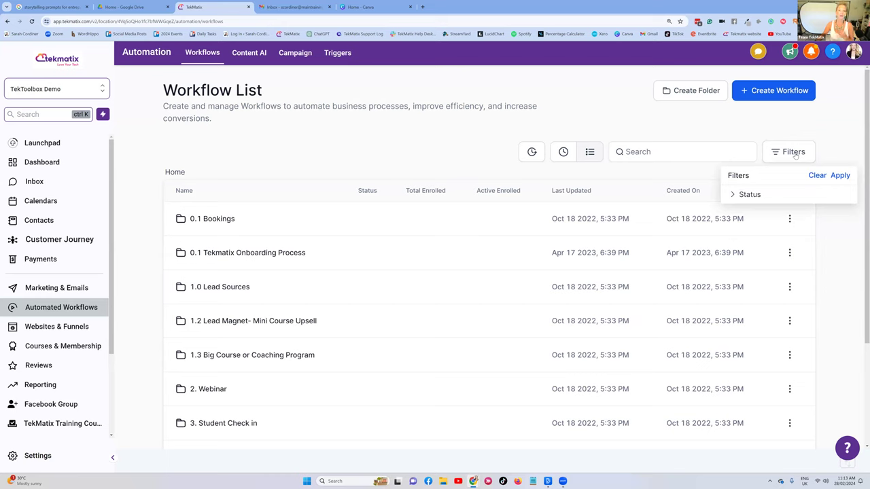
left_click(747, 194)
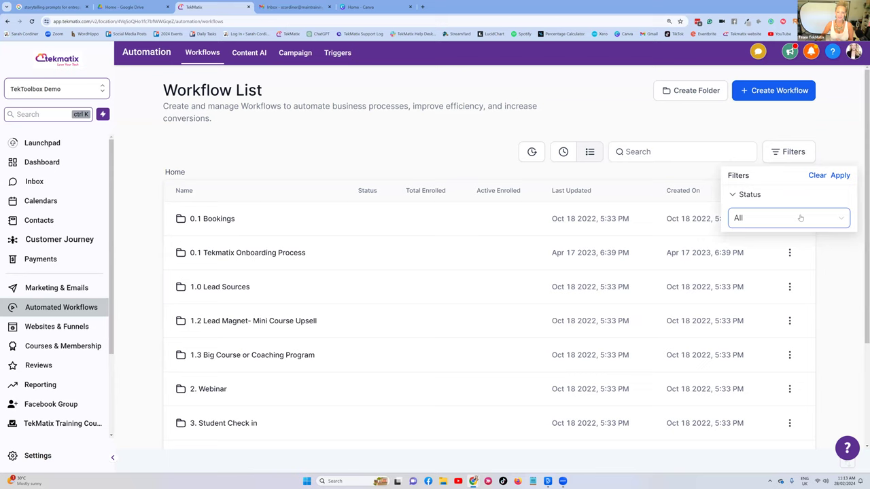
left_click(799, 218)
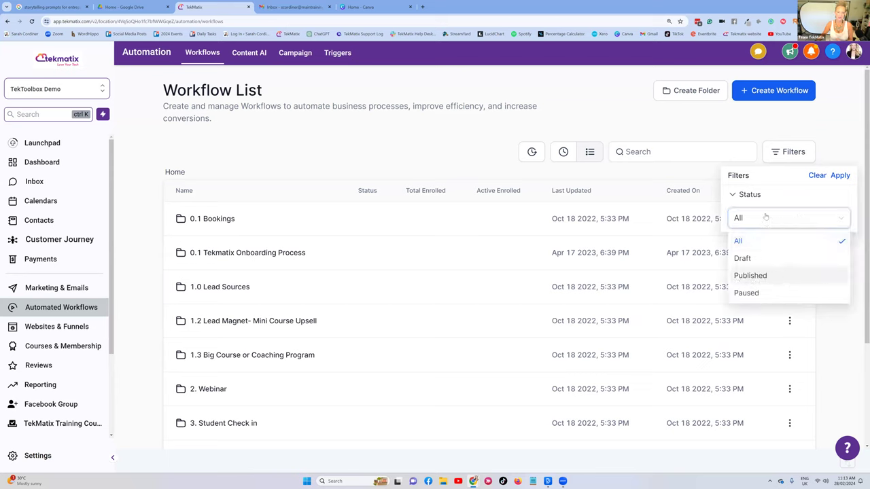
left_click(750, 276)
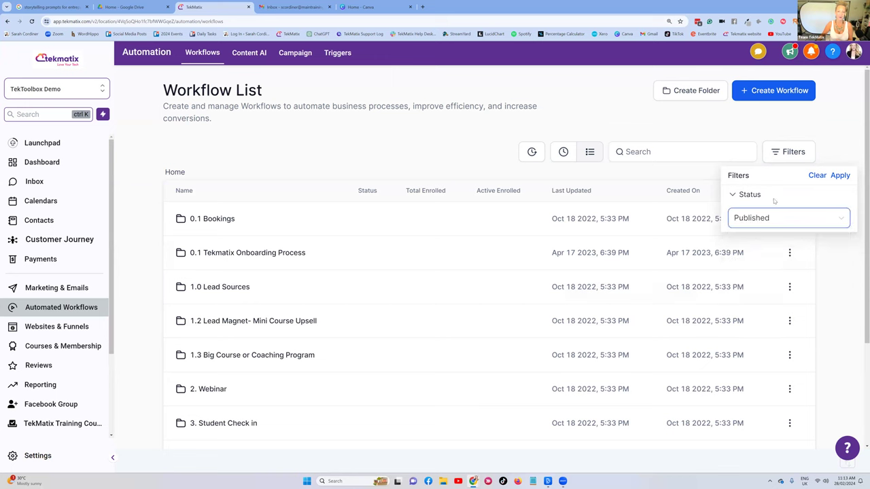
left_click(839, 176)
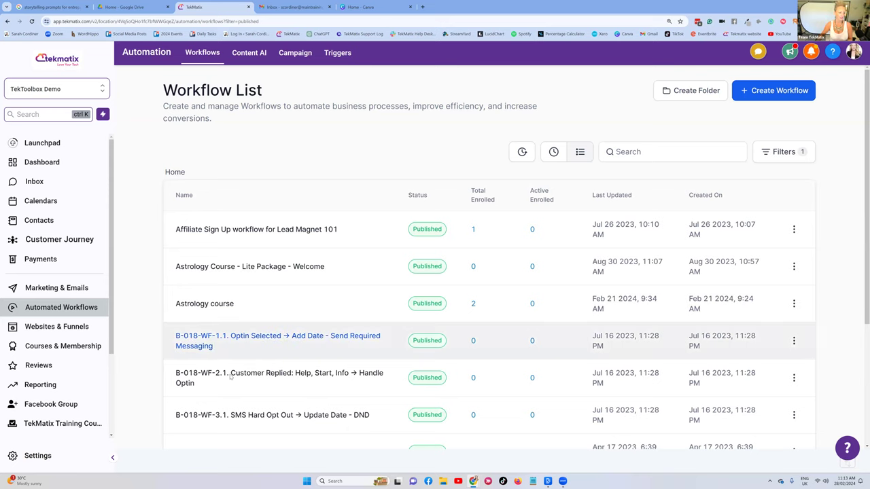
Open the published workflow B-018-WF-1.1. Optin Selected → Add Date - Send Required Messaging and set it to Draft
scroll(55, 385, "down", 3)
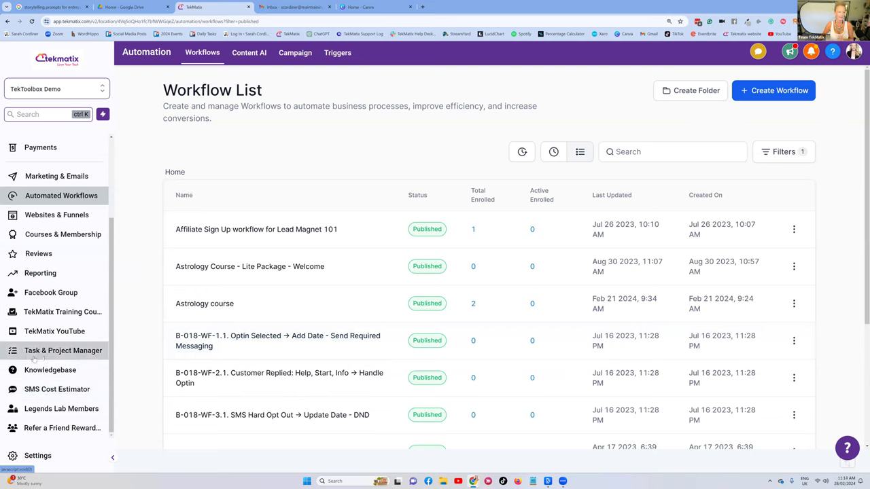
scroll(60, 354, "up", 3)
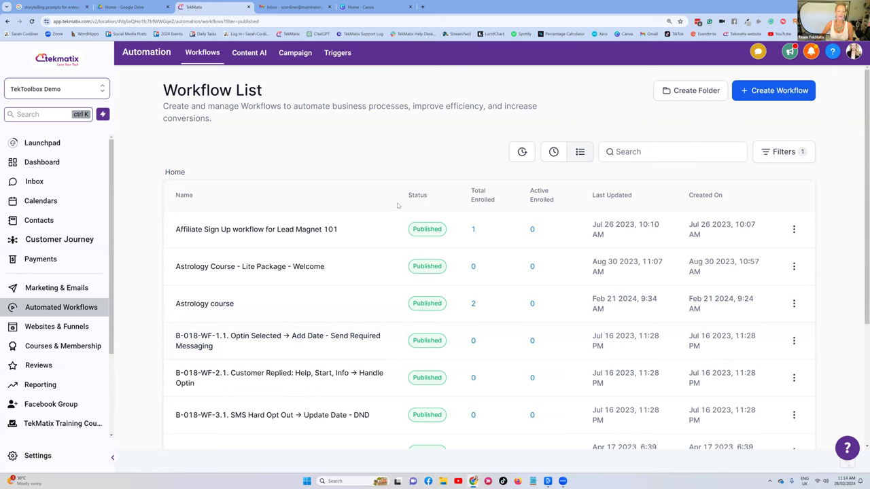
scroll(380, 200, "down", 3)
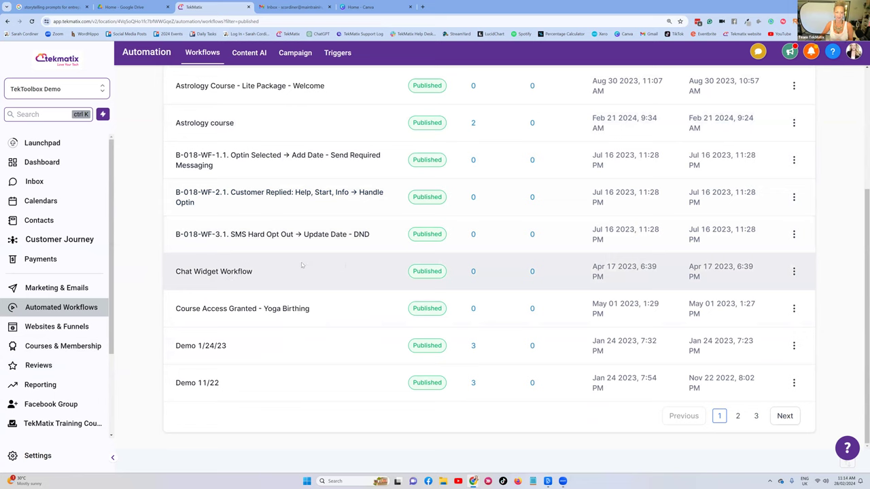
scroll(299, 265, "up", 2)
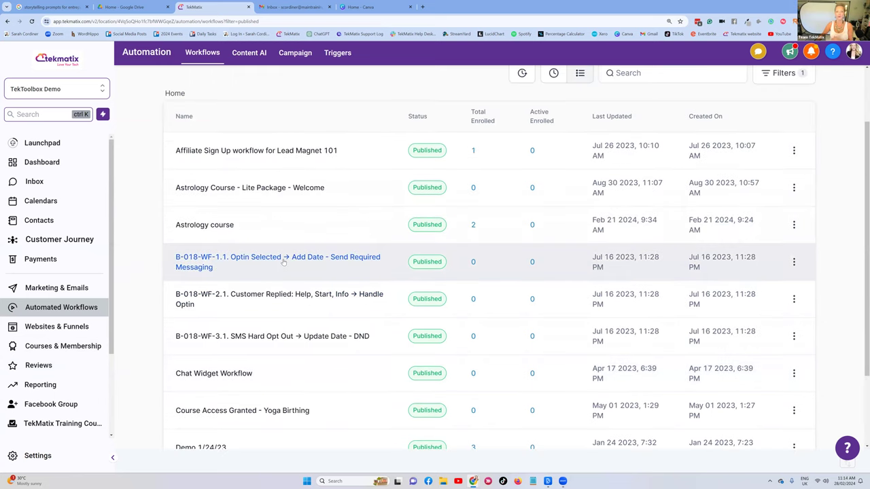
scroll(283, 262, "up", 1)
scroll(283, 261, "down", 1)
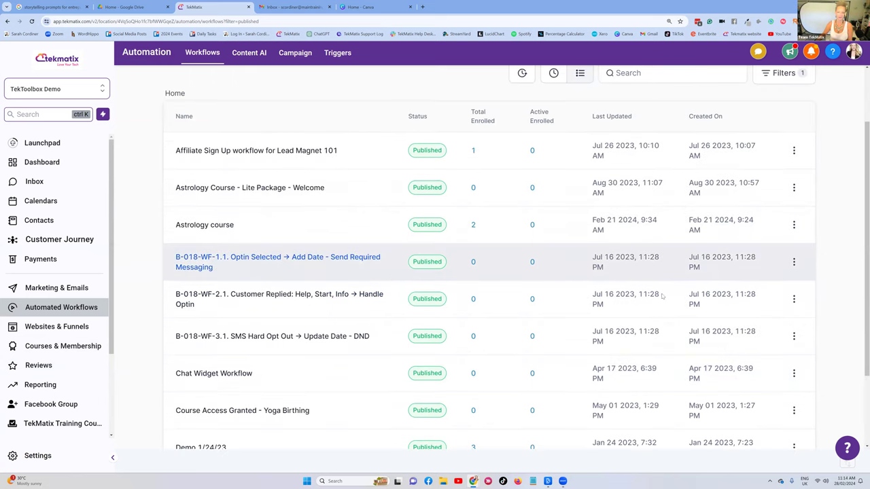
left_click(794, 262)
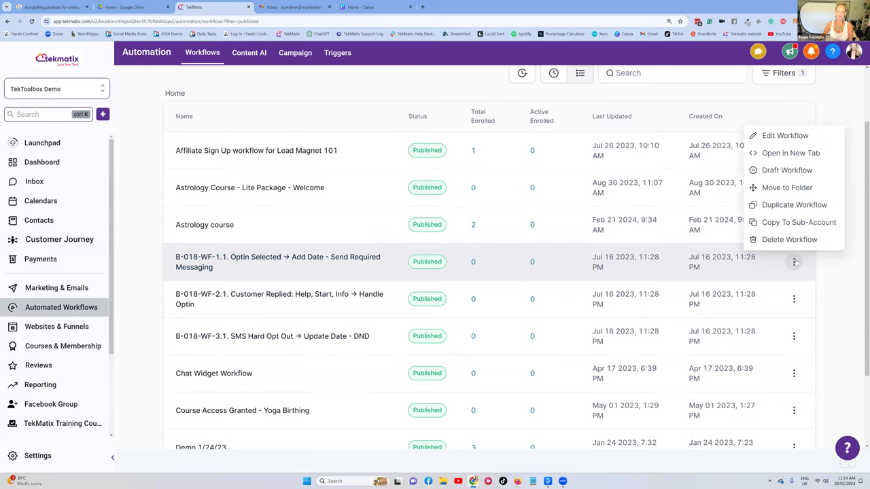
left_click(358, 257)
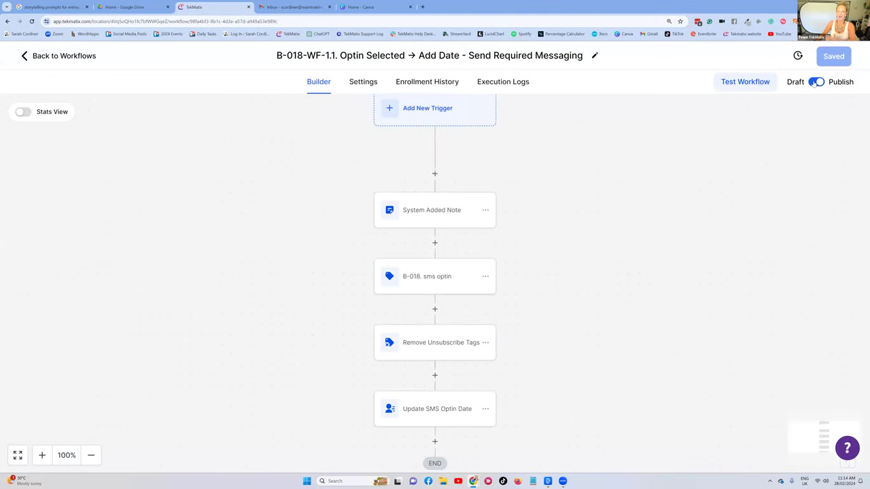
left_click(813, 82)
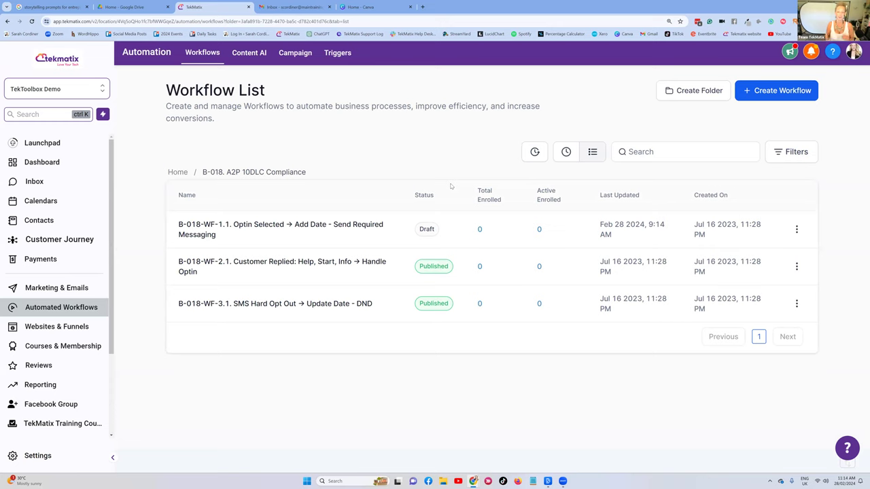
Filter the workflows in the B-018. A2P 10DLC Compliance folder to Published status
left_click(795, 149)
left_click(746, 195)
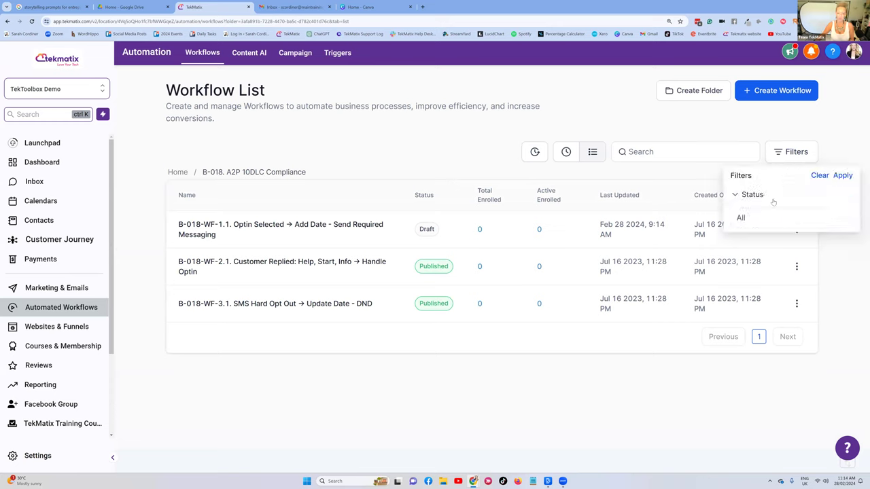
left_click(760, 218)
left_click(752, 277)
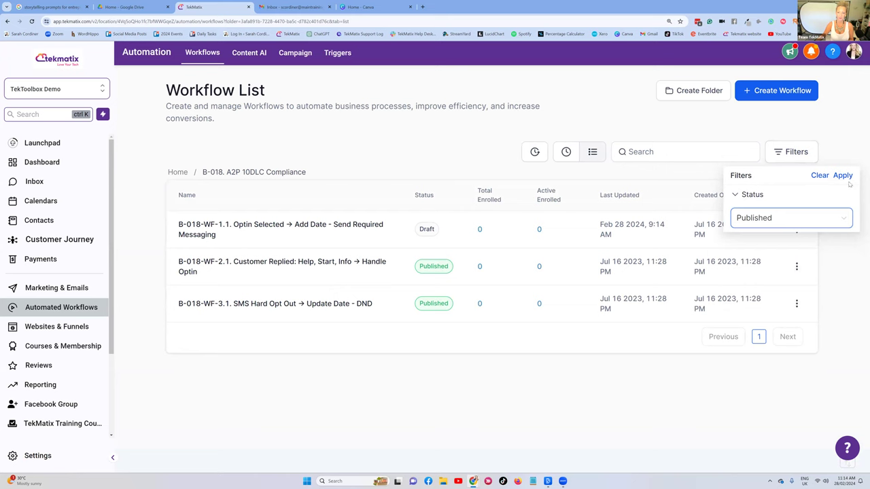
left_click(842, 176)
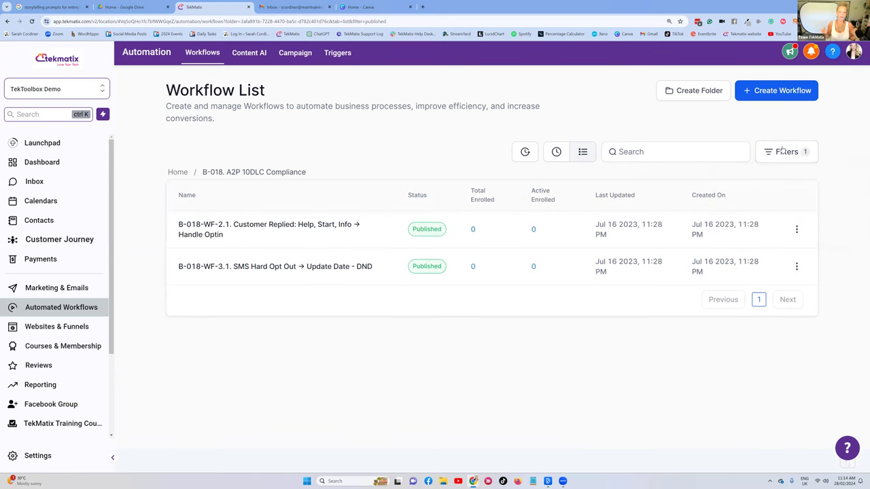
From the Home list, open Affiliate Sign Up workflow for Lead Magnet 101, view its execution logs and return to its builder
left_click(176, 173)
scroll(303, 170, "down", 2)
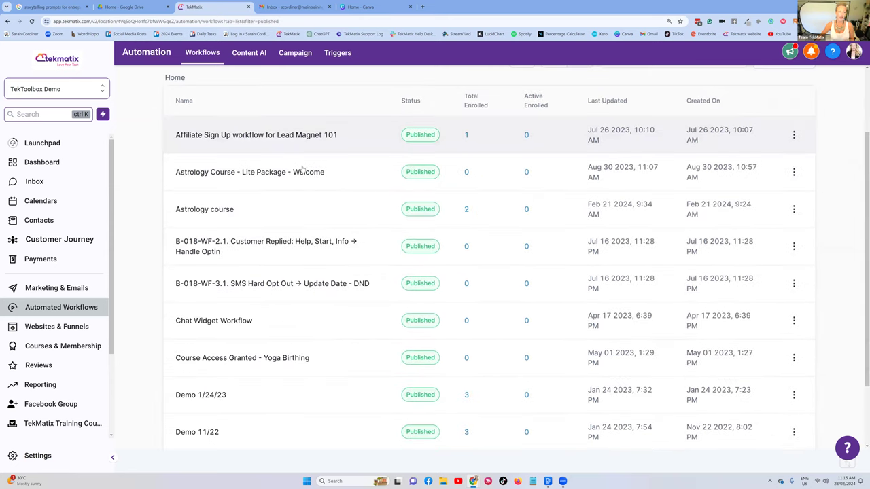
left_click(296, 132)
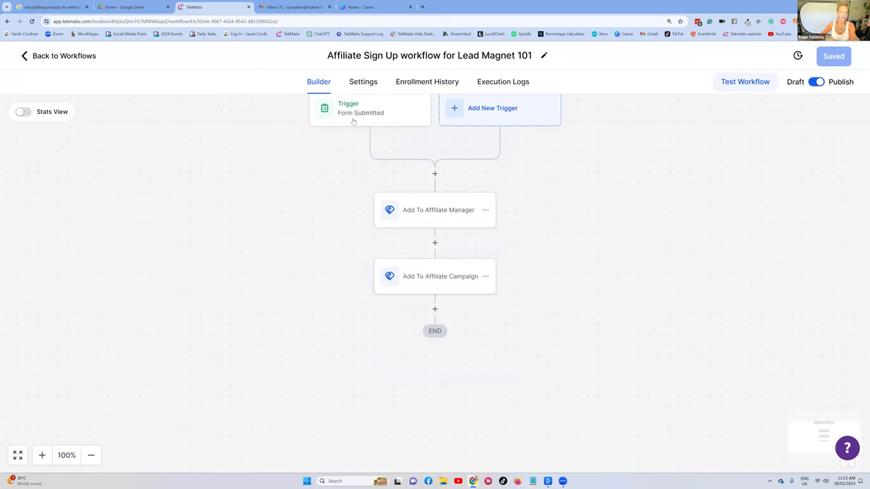
scroll(469, 143, "up", 1)
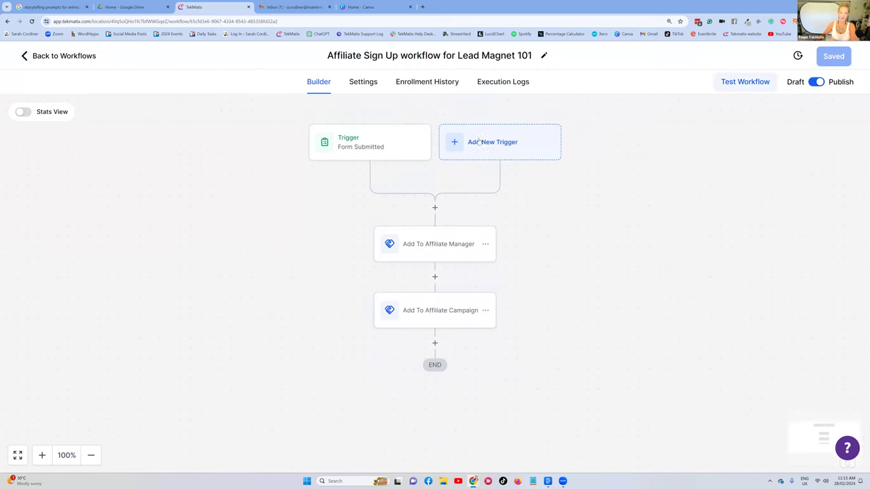
left_click(507, 82)
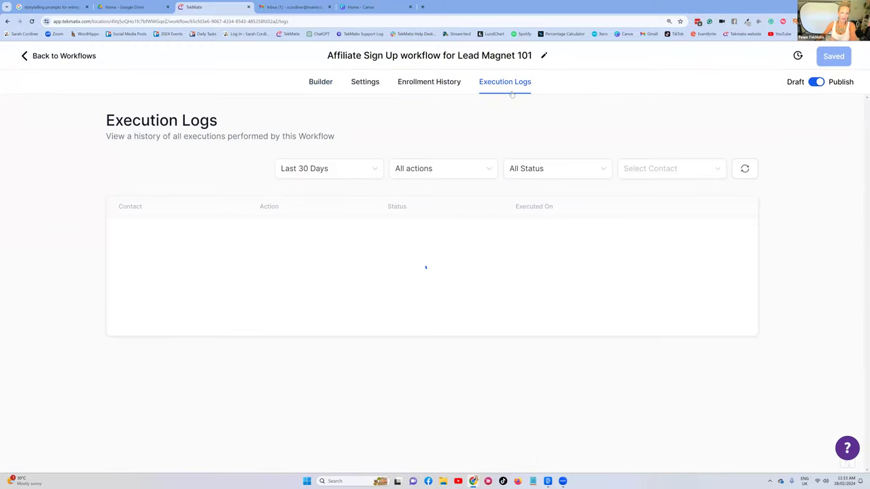
left_click(326, 82)
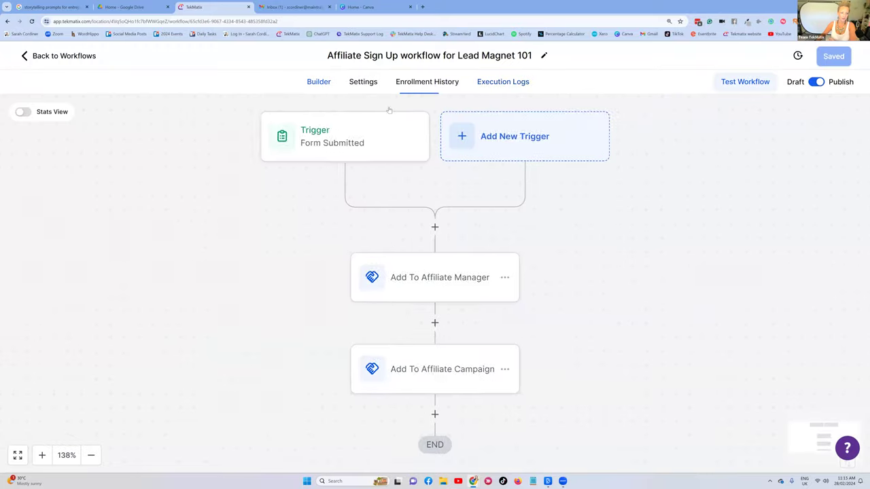
View the workflow's execution logs and filter them by one of the test contacts
left_click(507, 89)
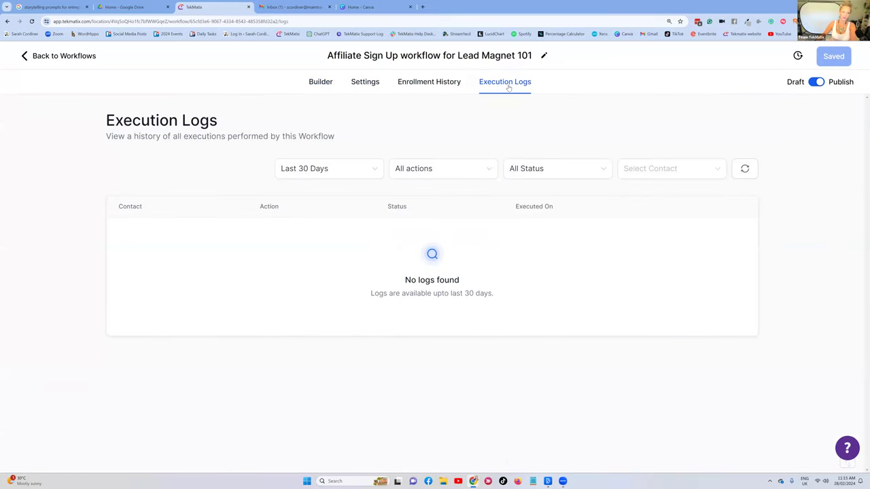
left_click(643, 168)
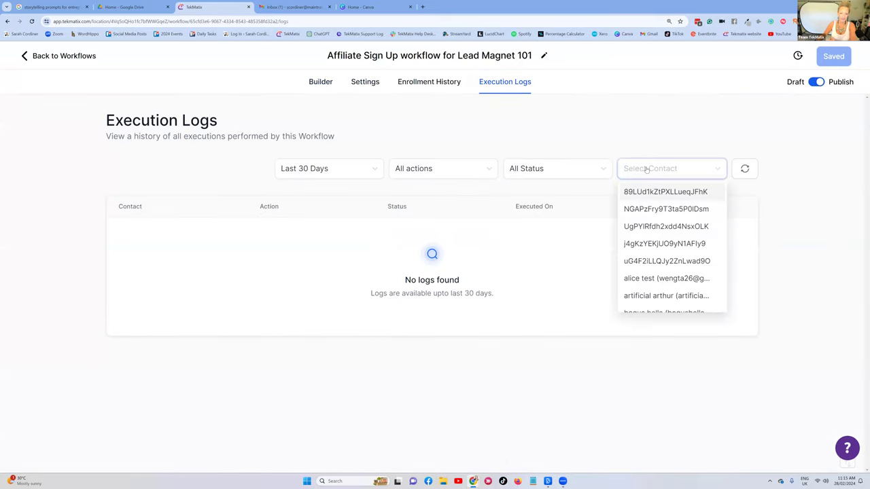
scroll(661, 204, "down", 2)
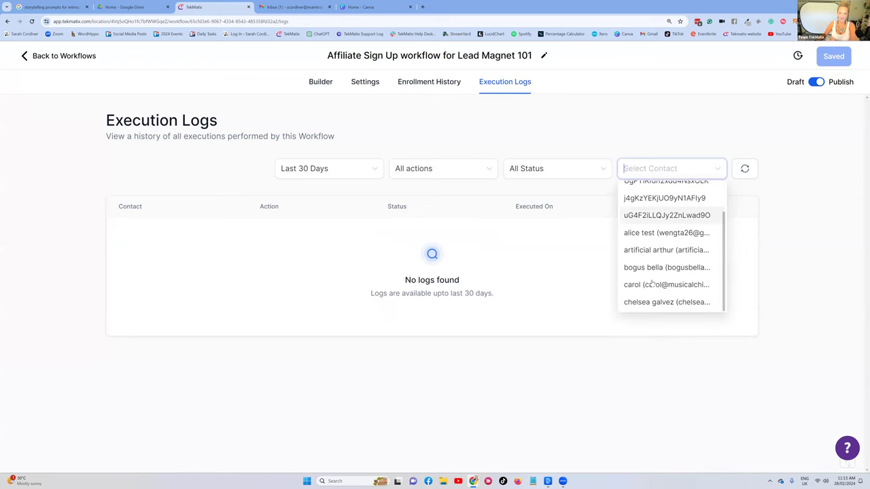
left_click(645, 233)
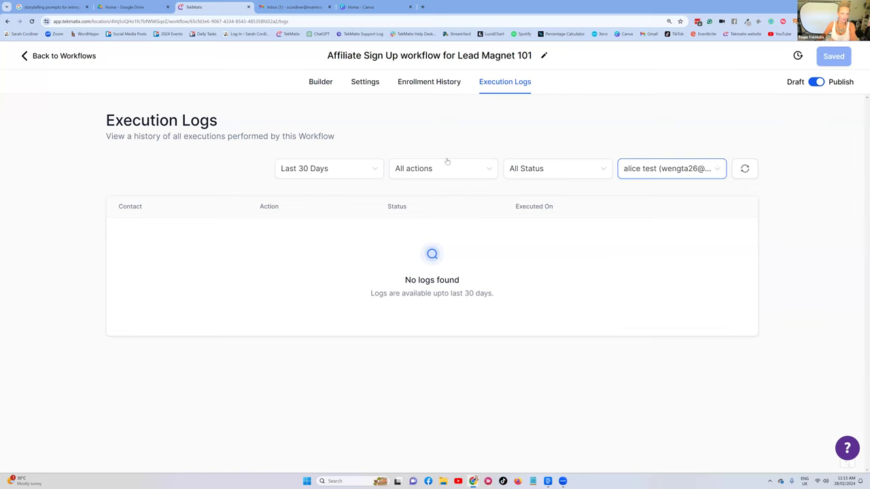
View the workflow's enrollment history and look through the contacts available for filtering without choosing one
left_click(374, 82)
left_click(436, 82)
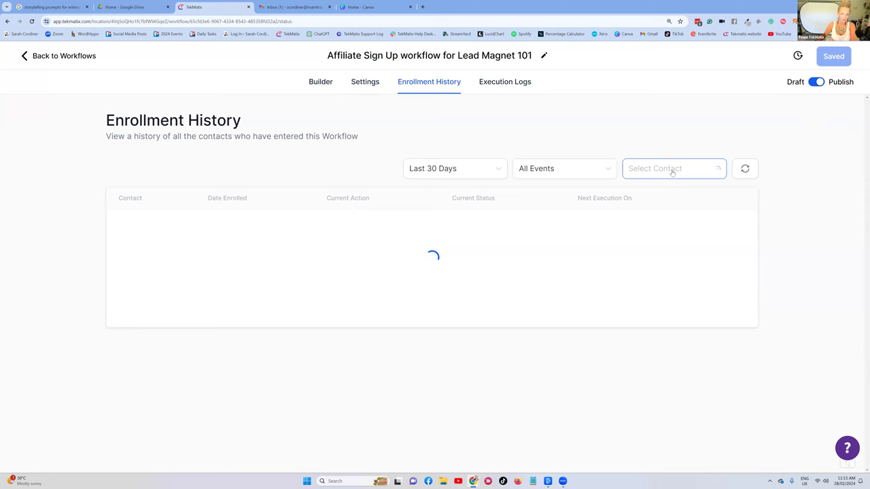
left_click(697, 172)
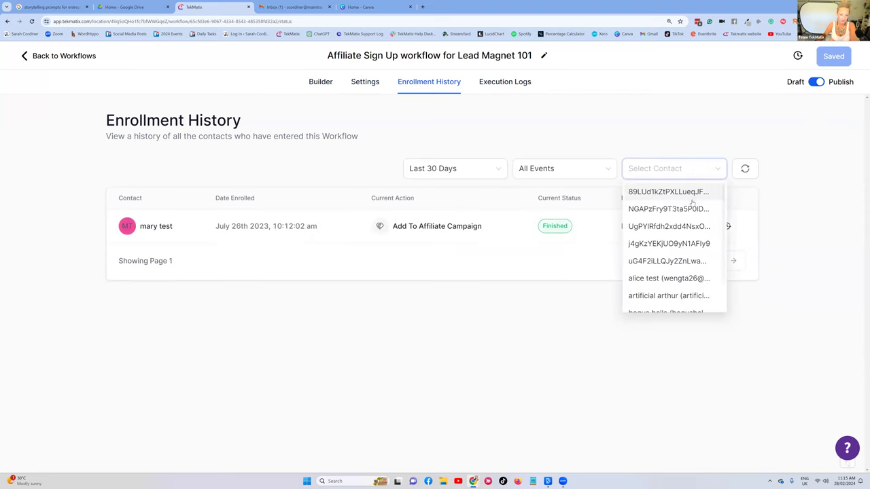
scroll(691, 201, "down", 2)
scroll(691, 202, "up", 2)
left_click(790, 112)
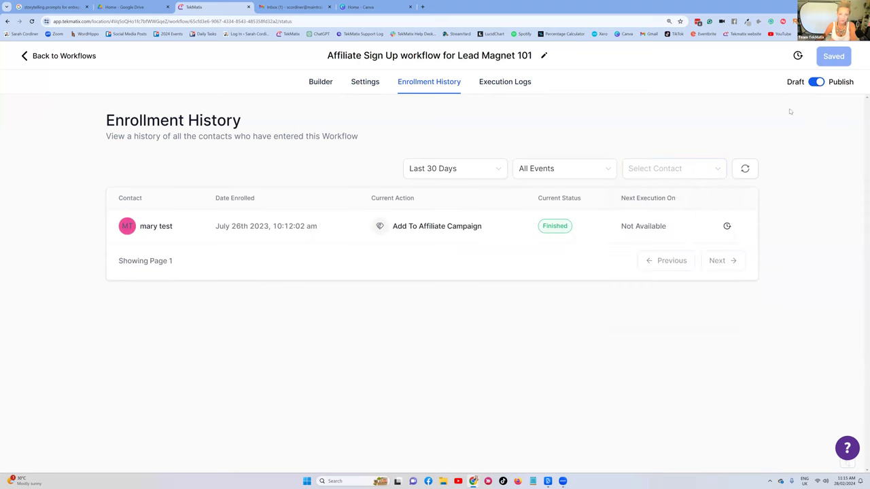
Review the workflow's communication settings, such as timezone and sender details, and return to the builder
left_click(372, 81)
scroll(306, 228, "down", 2)
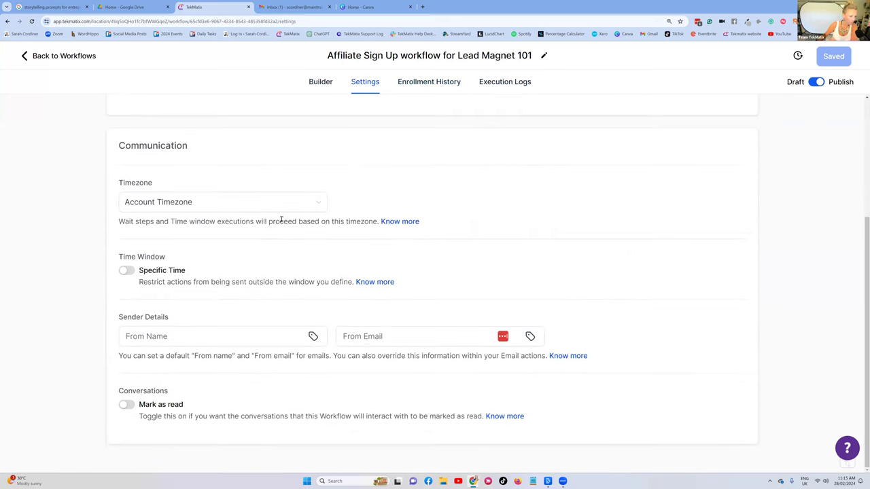
scroll(285, 219, "up", 2)
left_click(323, 83)
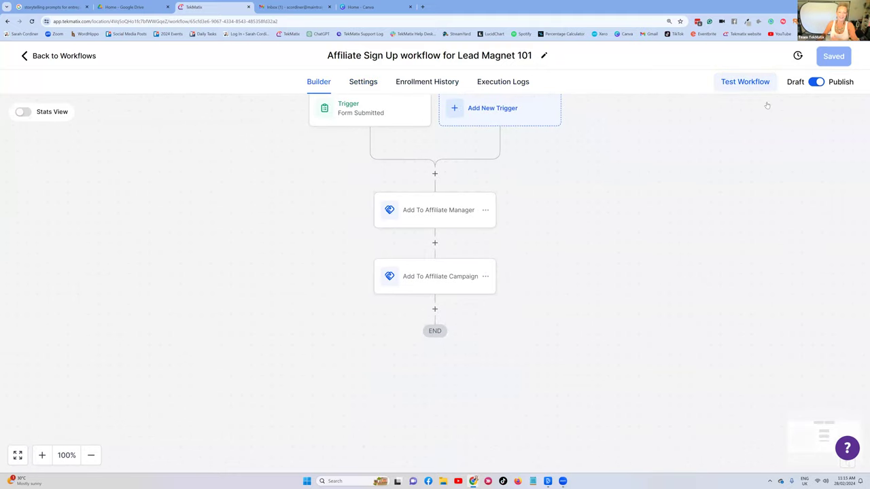
Run a test of the workflow on a contact found by searching for the contact's full name
scroll(765, 105, "up", 1)
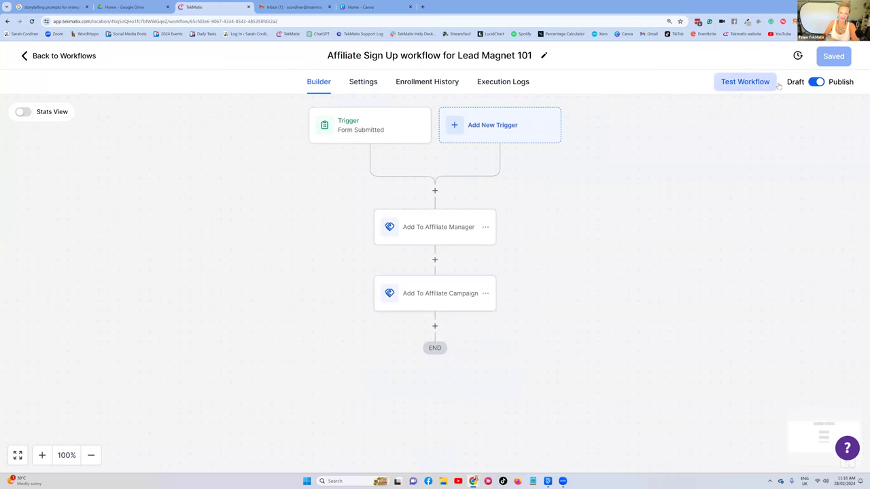
left_click(740, 85)
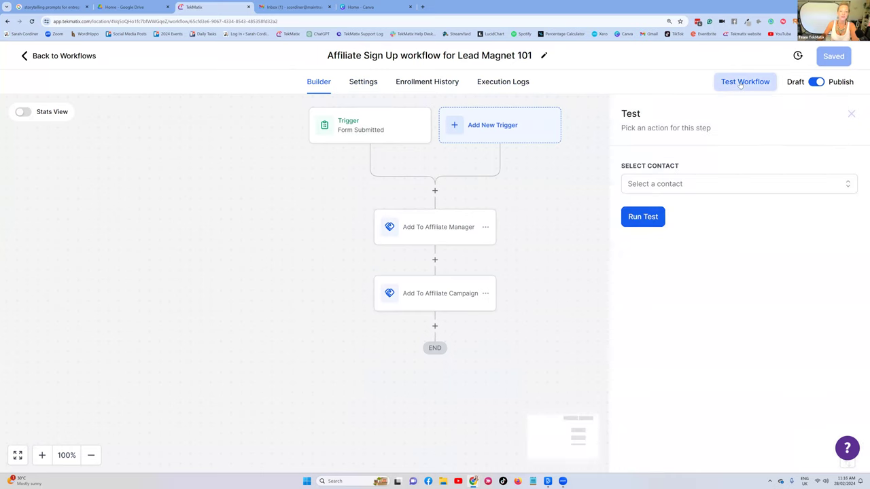
left_click(706, 187)
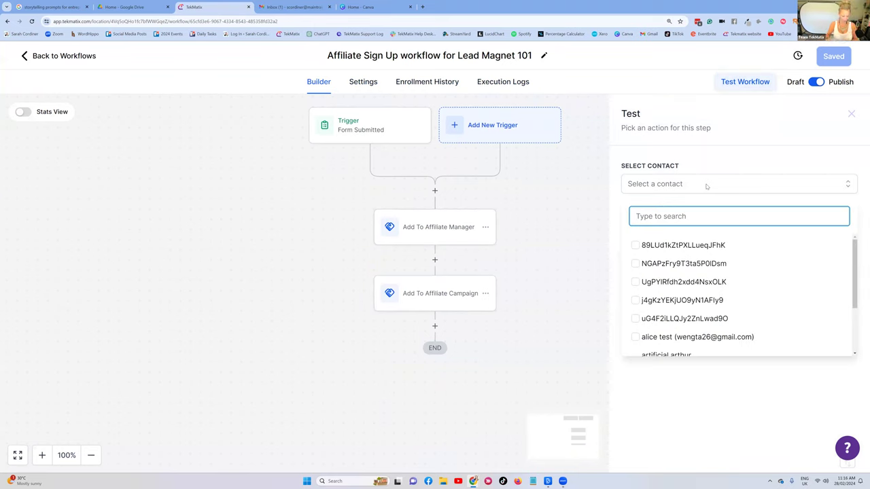
type("sarah cordiner")
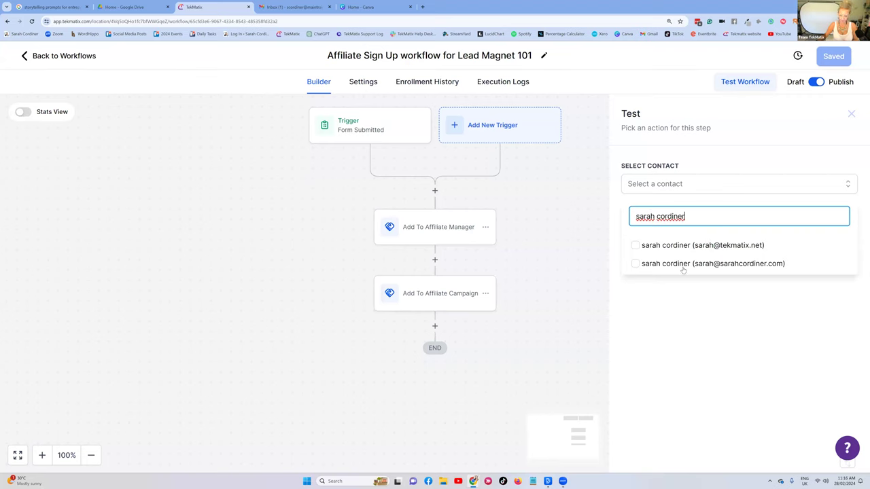
left_click(683, 266)
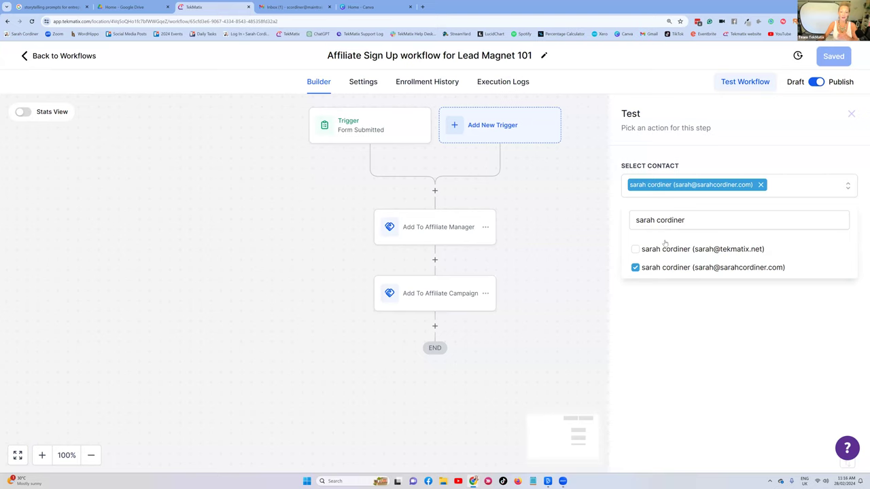
left_click(700, 289)
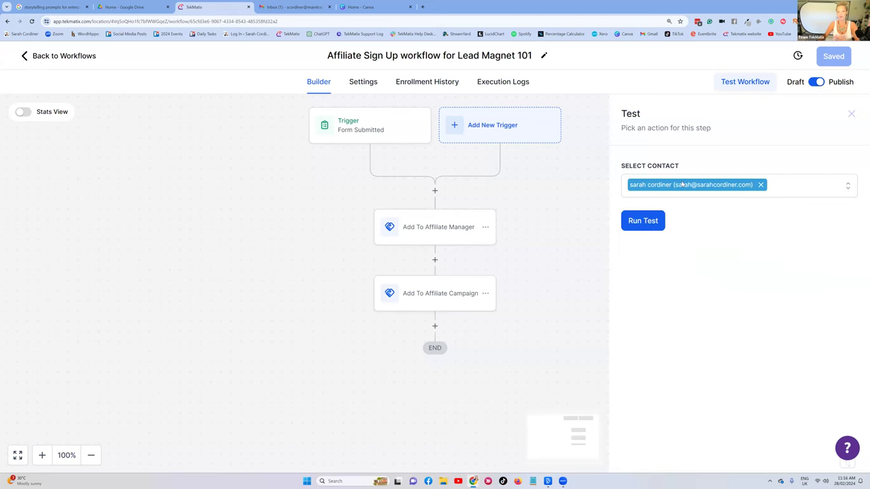
left_click(643, 221)
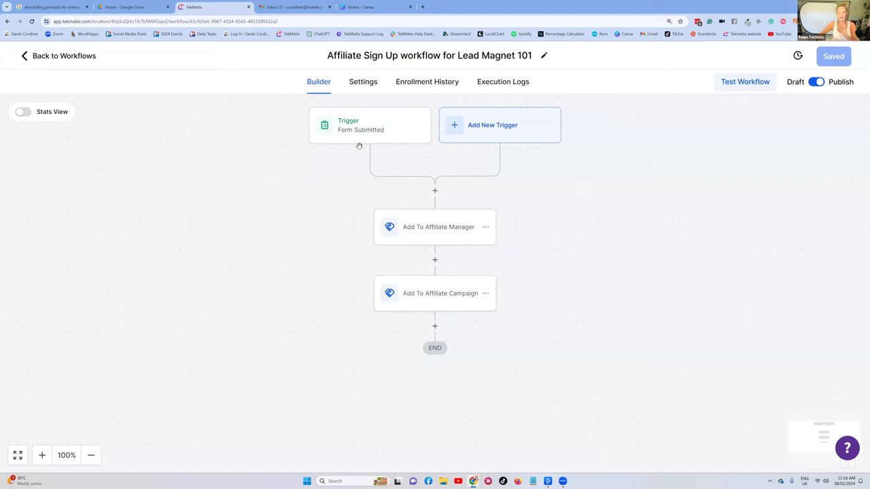
Reload the workflow builder page and close the Gmail inbox tab in the browser
scroll(609, 179, "up", 1)
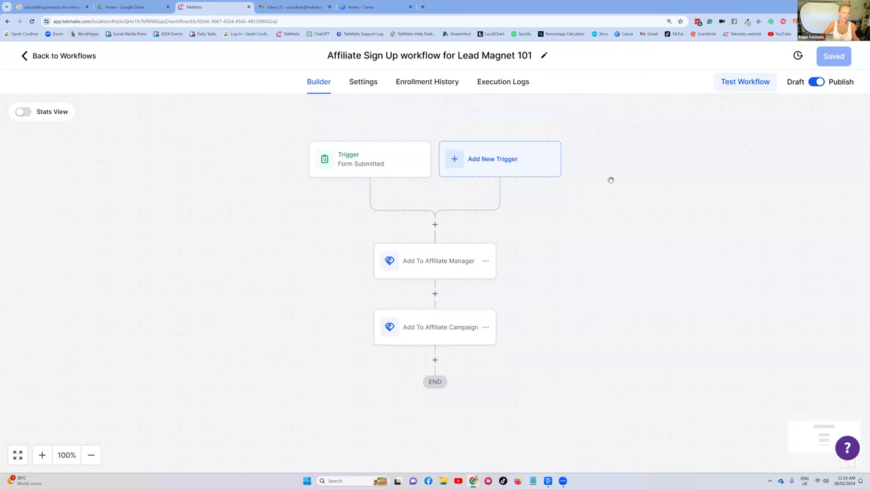
scroll(614, 168, "down", 2)
scroll(614, 168, "up", 2)
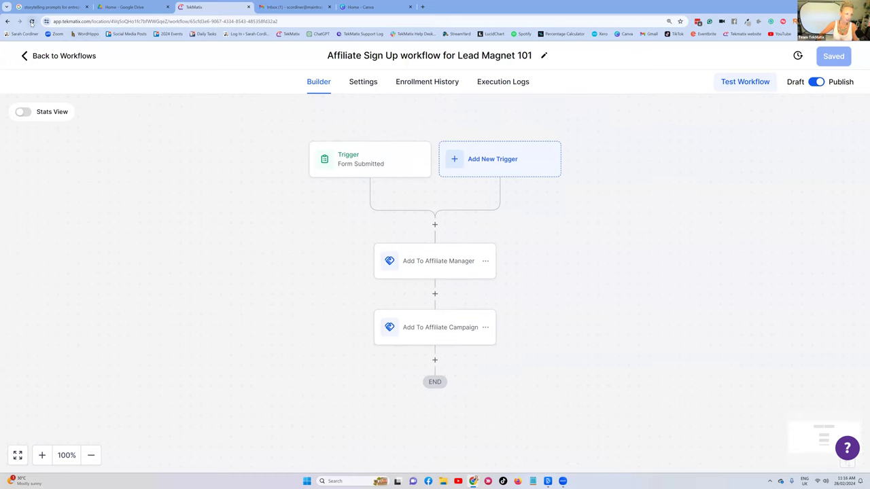
key("F5")
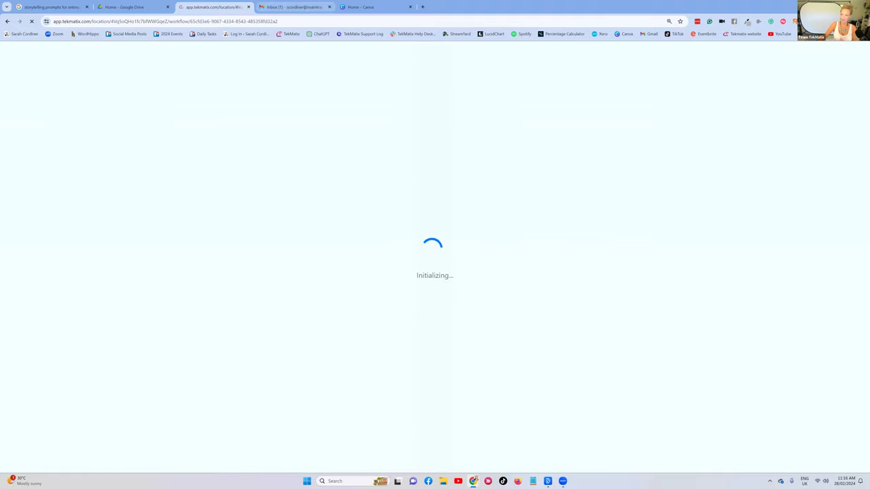
left_click(328, 6)
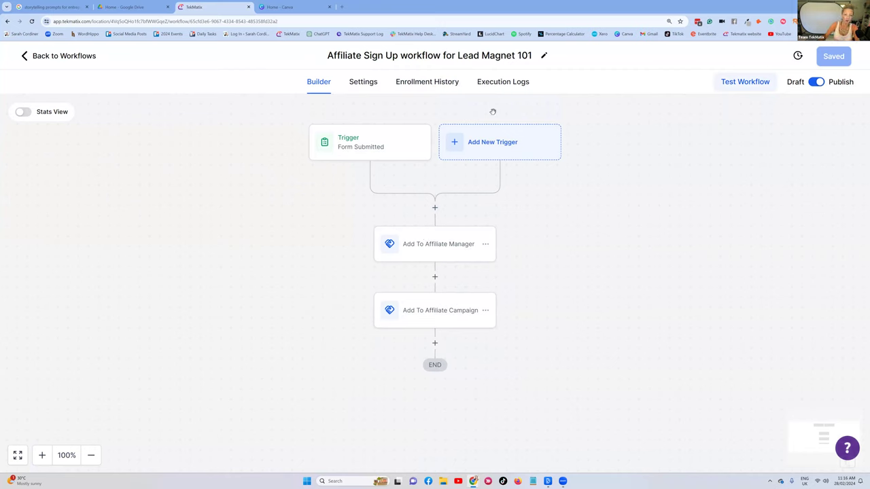
Check the enrollment history for the test contact's entry and return to the workflow list
left_click(432, 83)
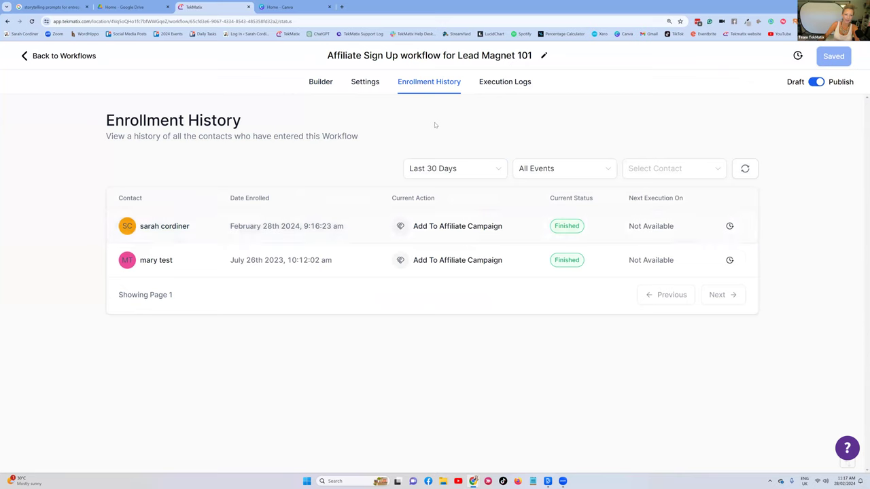
left_click(325, 83)
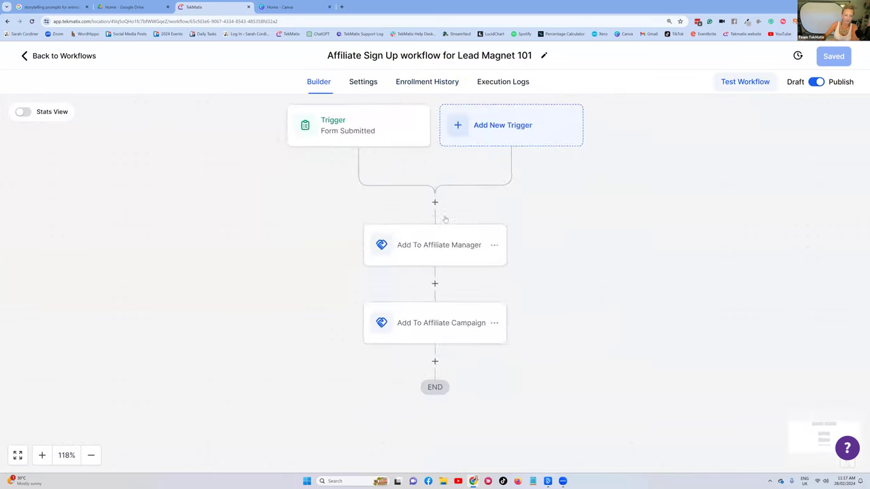
left_click(25, 56)
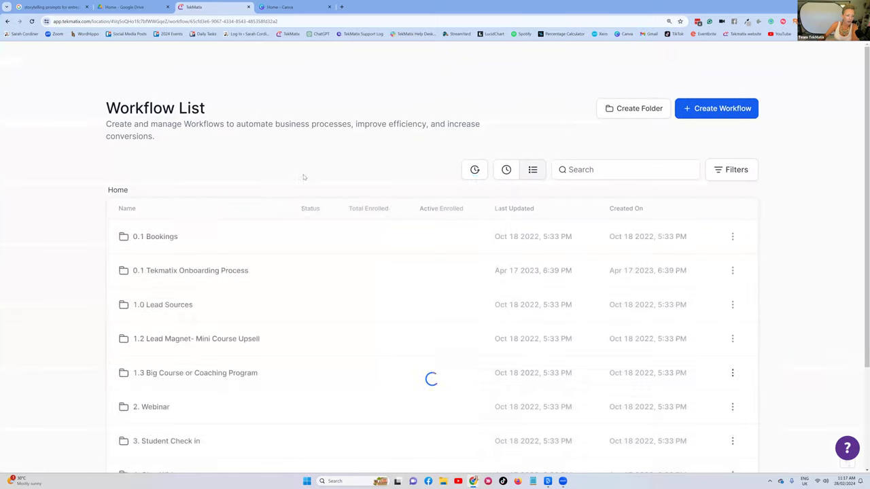
Filter the workflow list to Published status and open the Course Access Granted - Yoga Birthing workflow
scroll(204, 221, "down", 2)
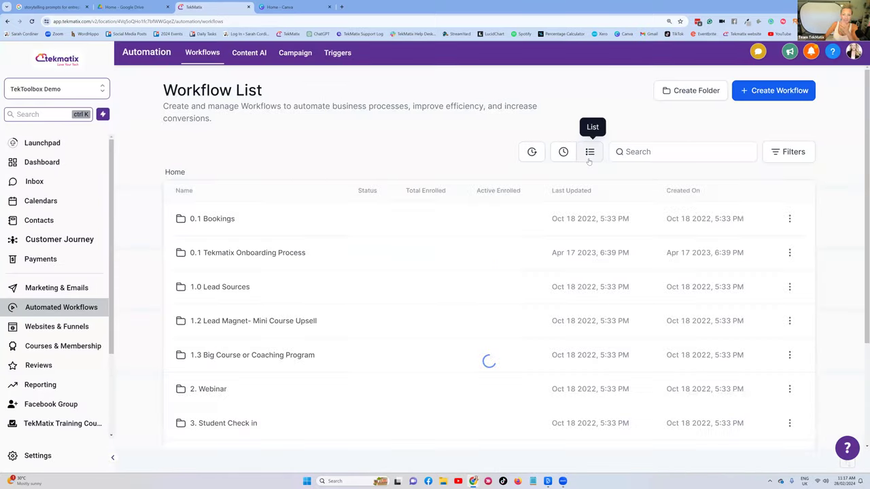
left_click(613, 150)
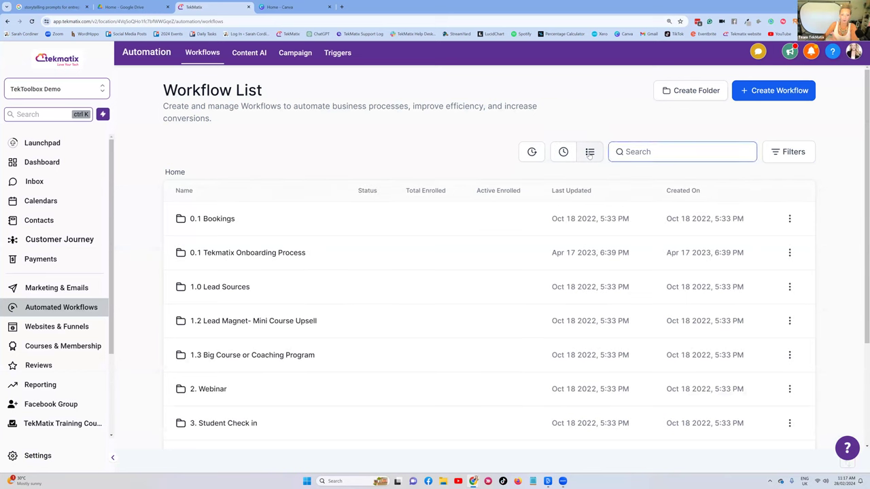
left_click(781, 153)
left_click(752, 196)
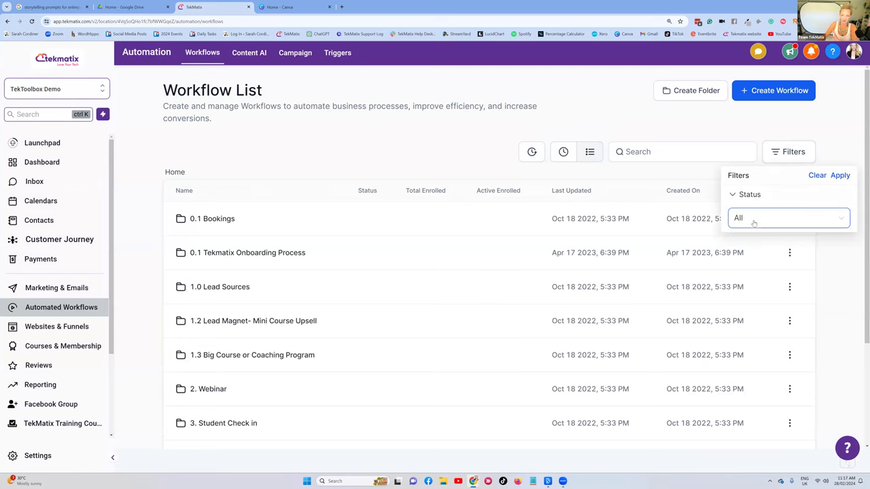
left_click(753, 222)
left_click(759, 276)
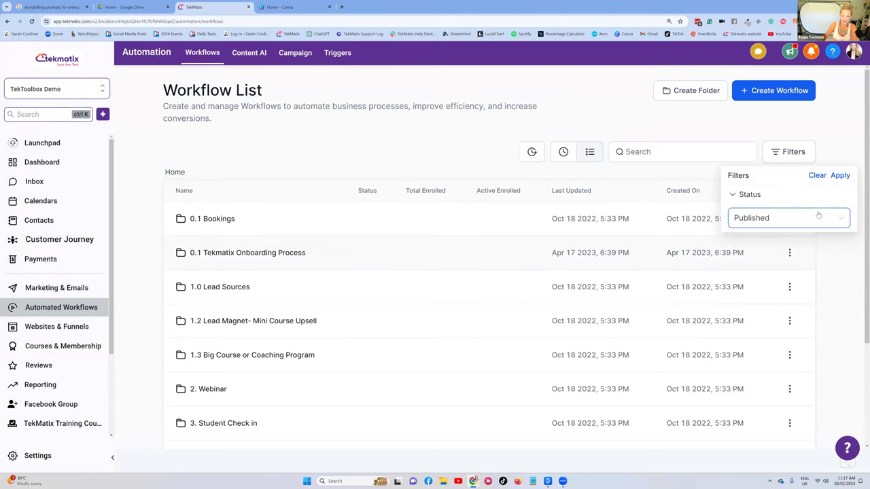
left_click(840, 175)
scroll(266, 234, "down", 3)
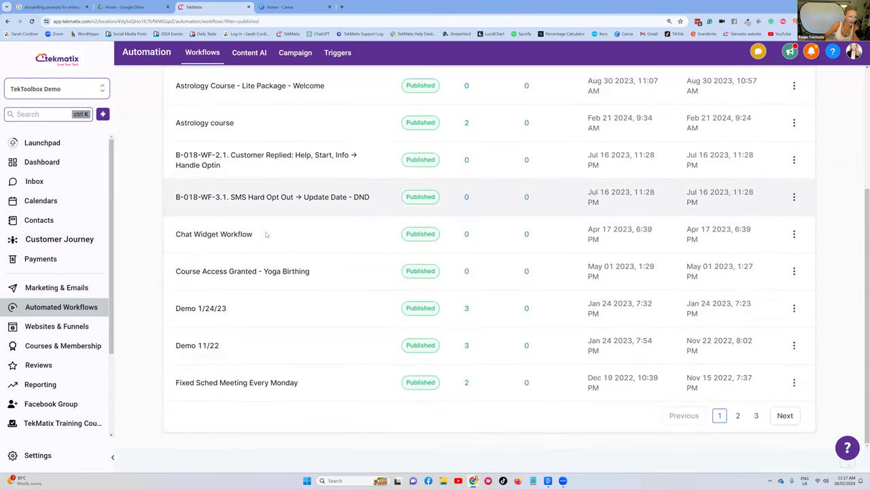
left_click(307, 272)
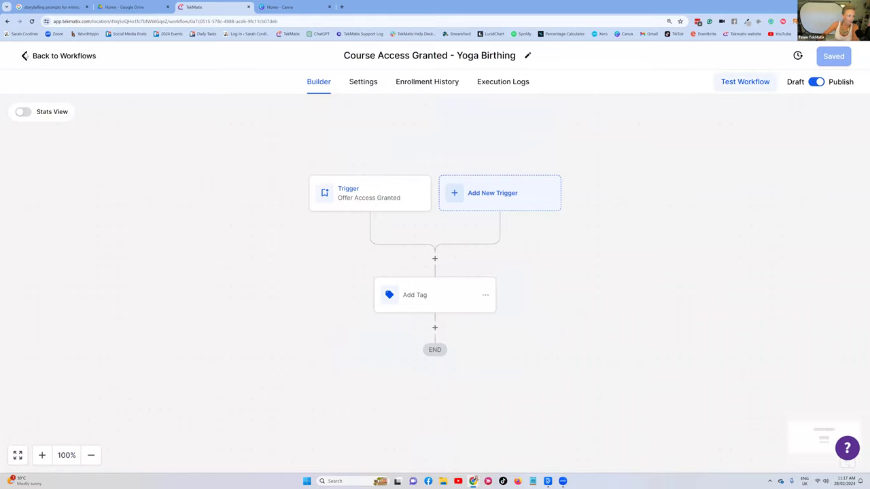
Leave the workflow and switch from the TekToolbox Demo account to the owner's own website account
key("alt+Left")
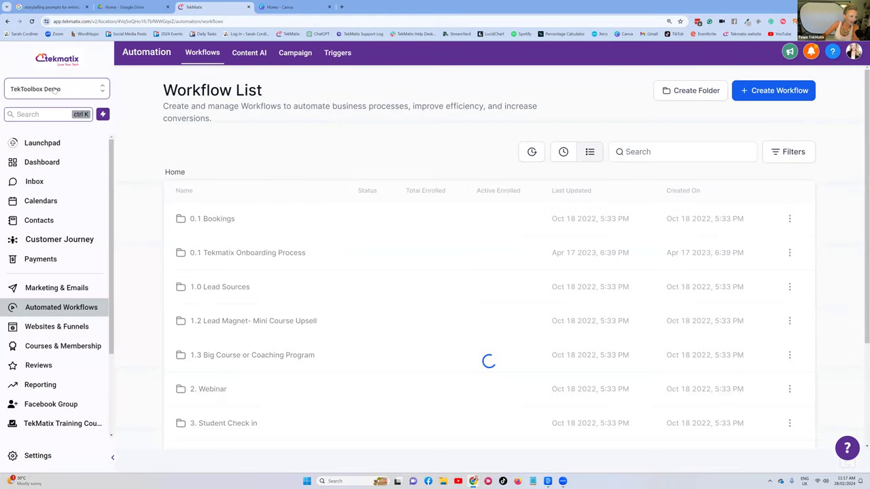
left_click(55, 89)
left_click(167, 173)
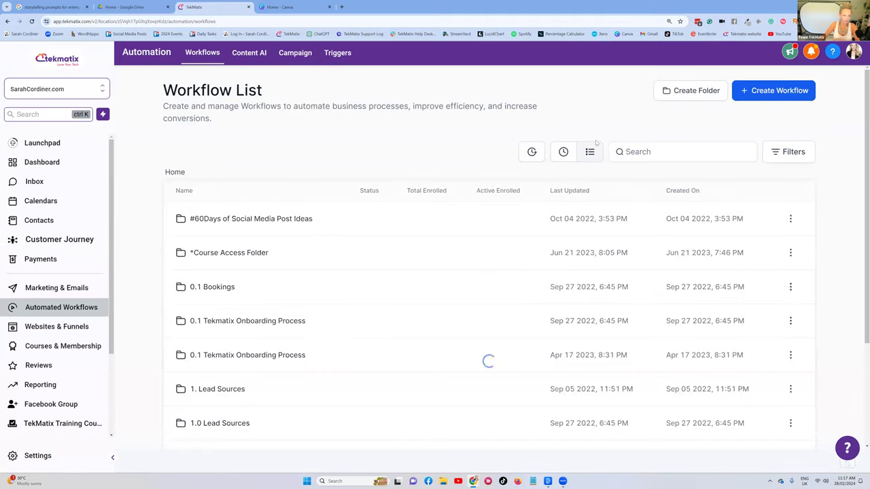
Search the workflows for "concept", view CONCEPT TO COURSE - PLUS PACKAGE - 2024 and return to the workflow list
left_click(627, 151)
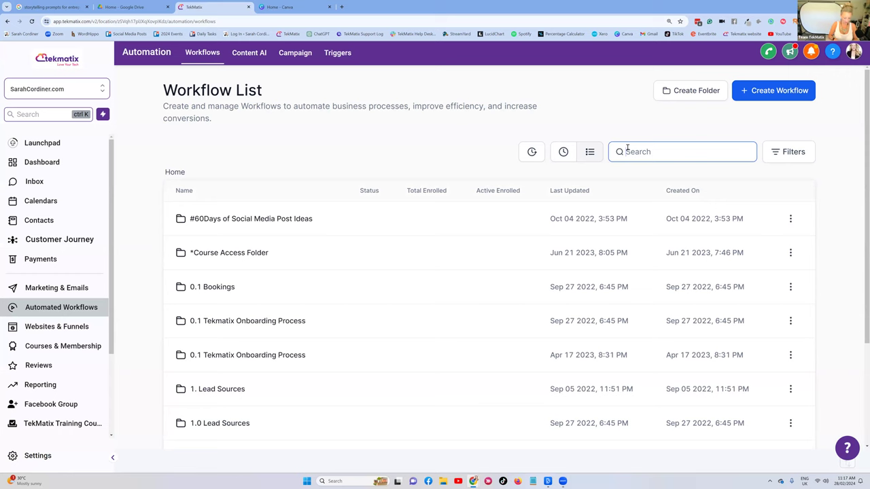
type("concept")
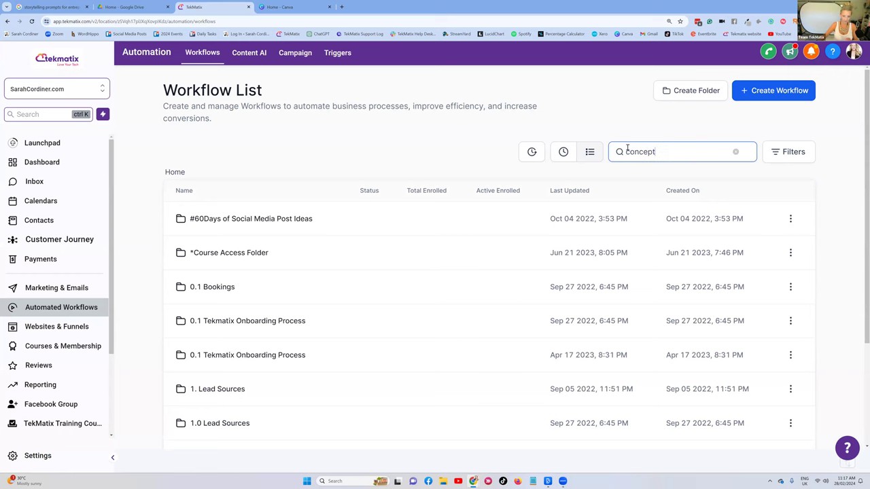
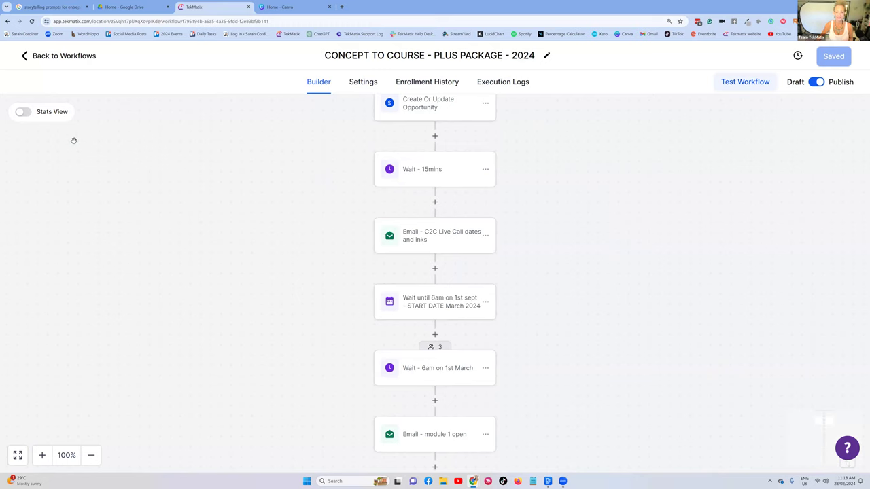
left_click(54, 59)
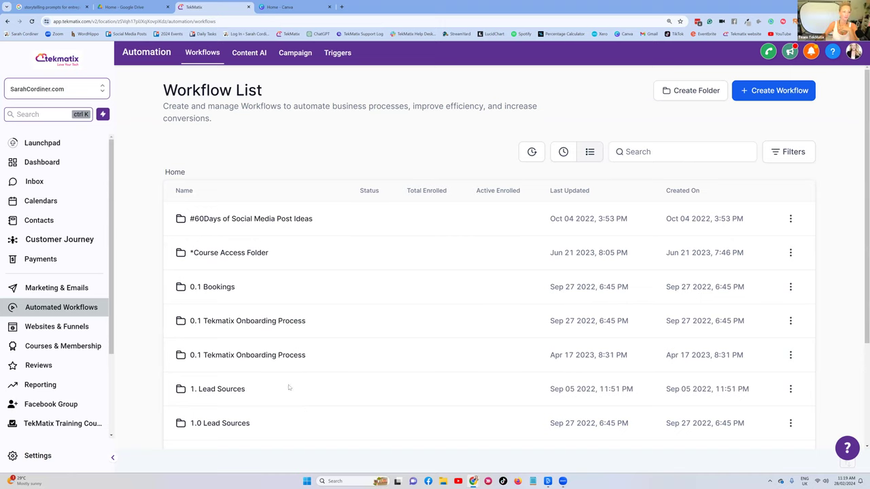
Search the workflows for "concept" and open CONCEPT TO COURSE - STANDARD PACKAGE - 2024
scroll(237, 362, "down", 2)
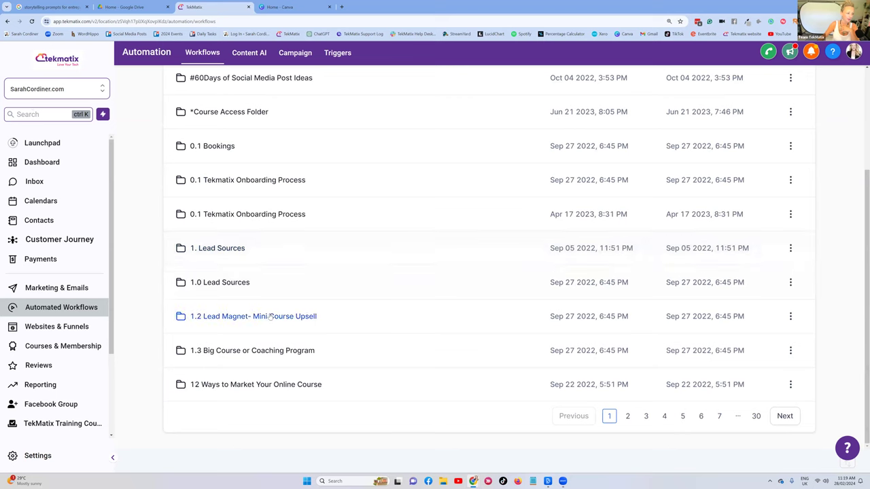
scroll(667, 136, "up", 2)
left_click(668, 155)
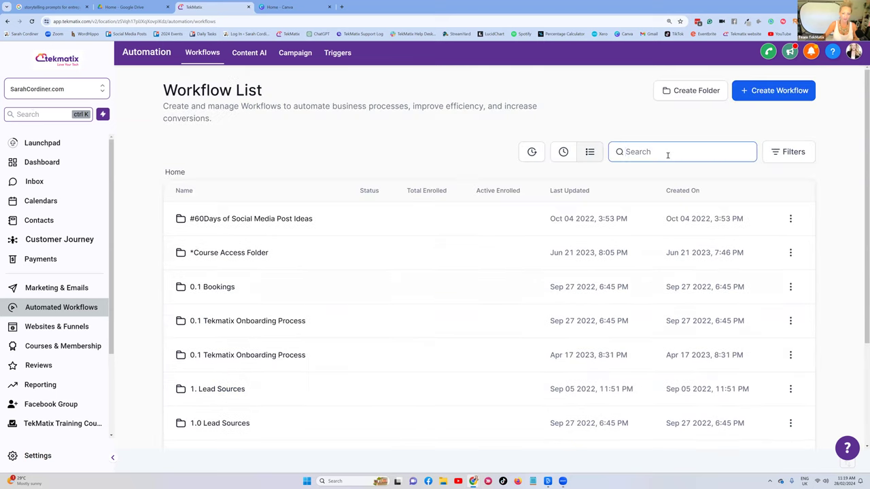
type("conc")
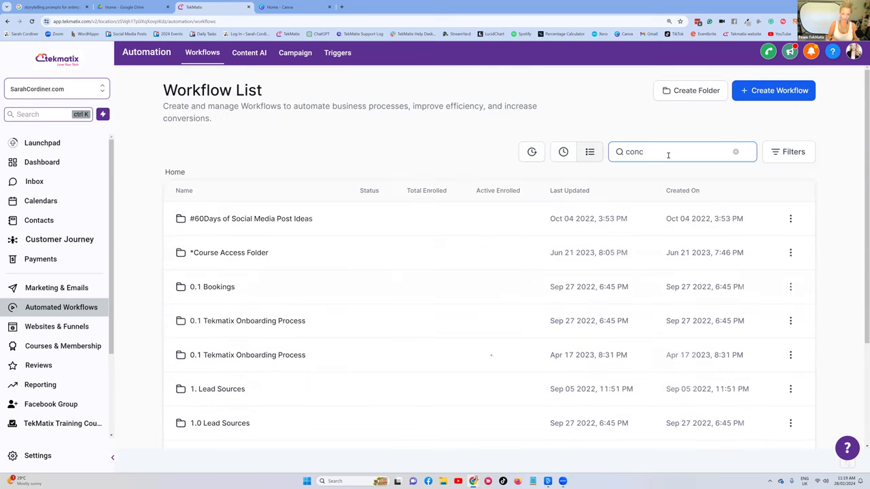
type("ept")
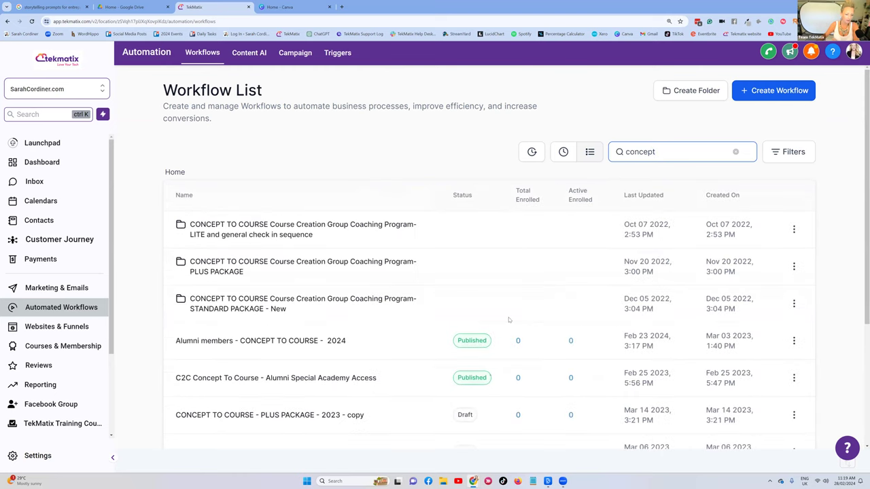
scroll(317, 347, "down", 3)
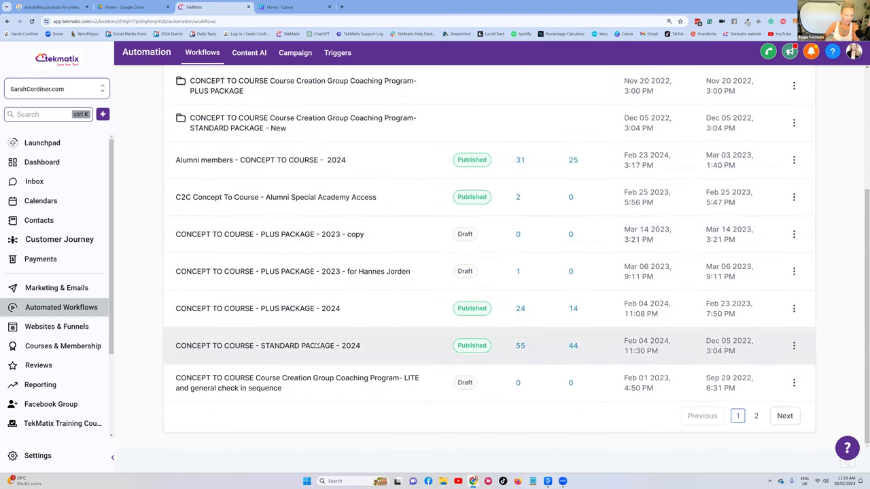
left_click(317, 346)
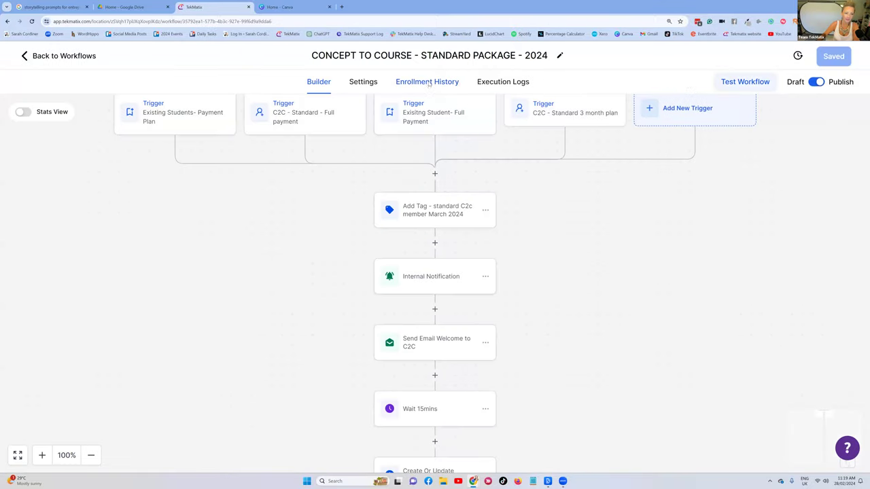
Review the workflow's enrollment history and the wait steps in its builder, and return to the workflow list
left_click(427, 84)
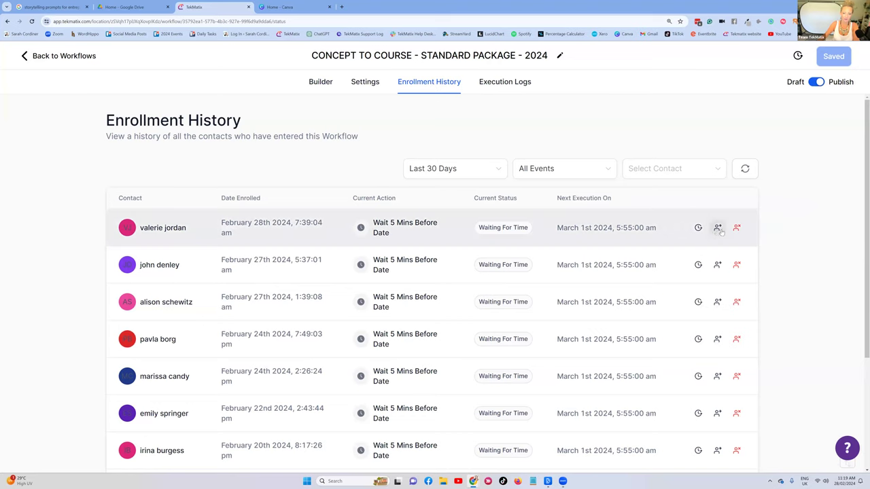
left_click(315, 84)
scroll(355, 266, "down", 7)
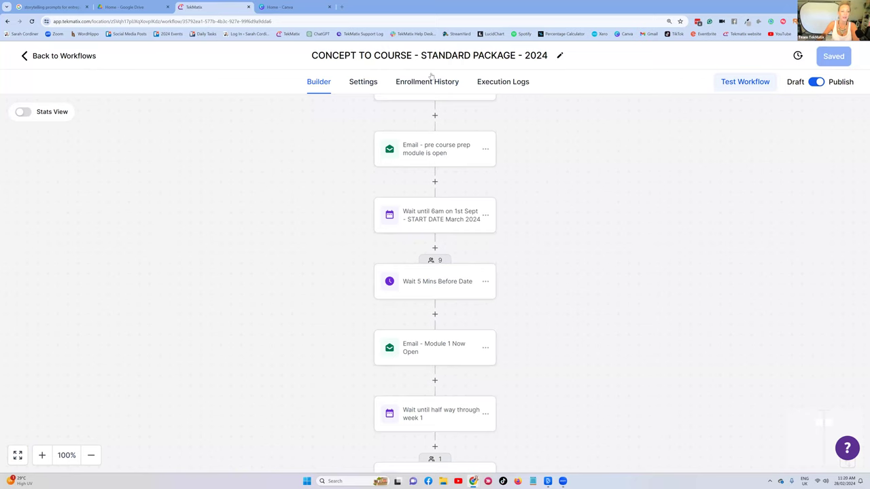
left_click(42, 58)
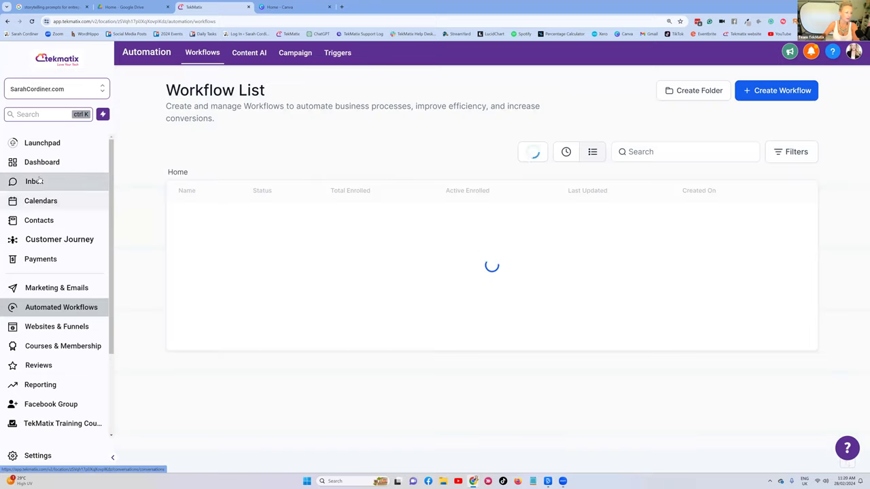
Switch to the contact list in the TekToolbox Demo account, and view the blank new-contact form before closing it
left_click(39, 220)
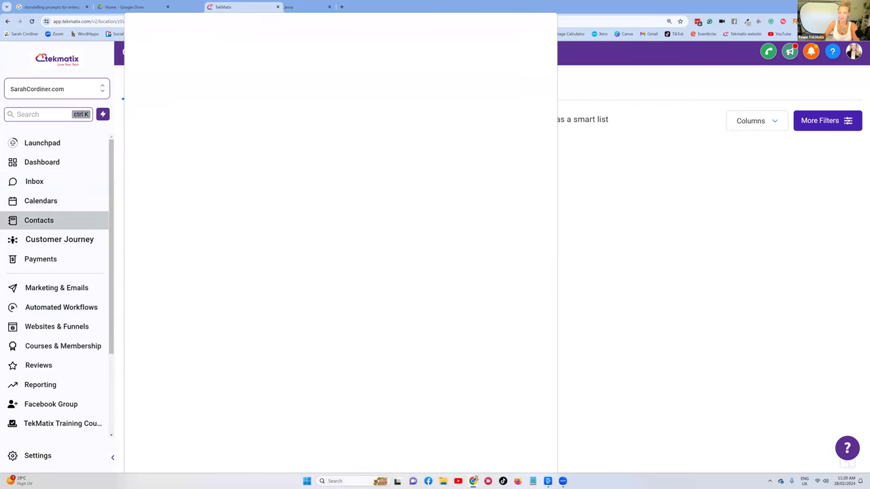
key("ctrl+w")
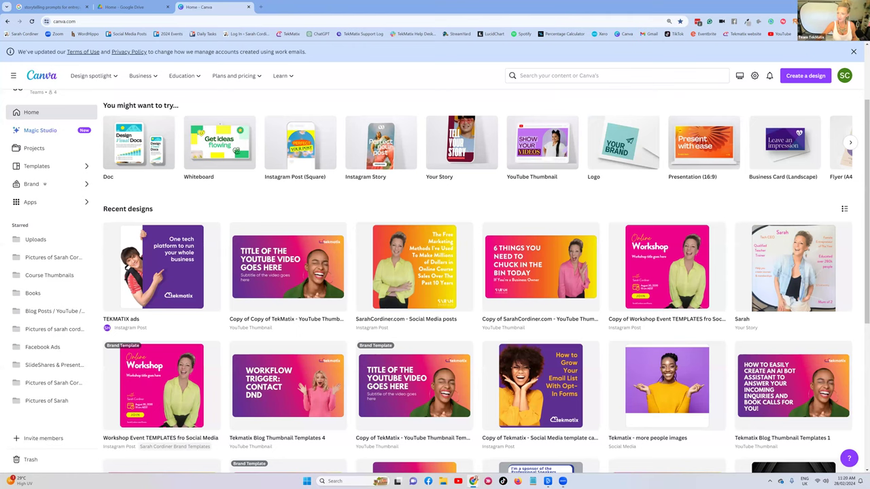
key("ctrl+shift+t")
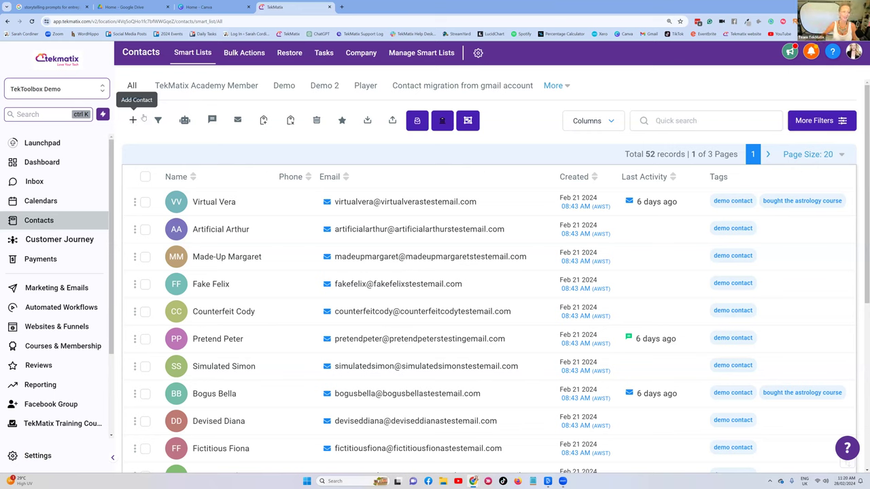
left_click(134, 121)
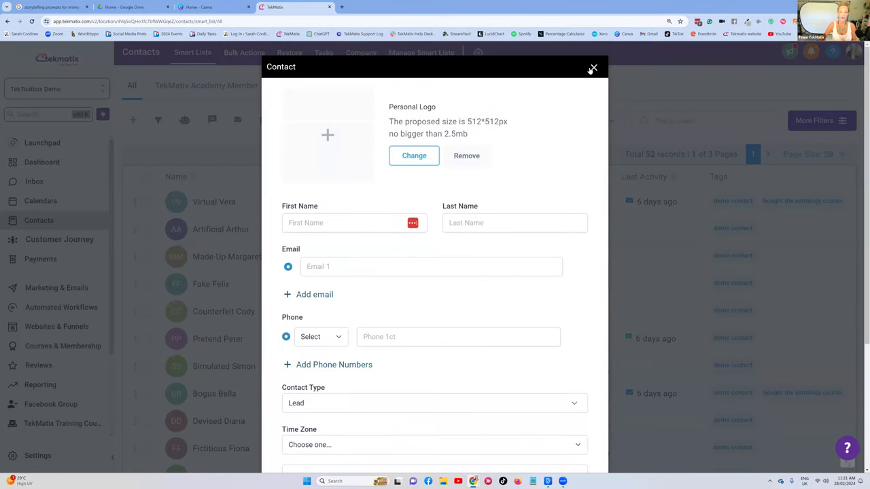
left_click(593, 69)
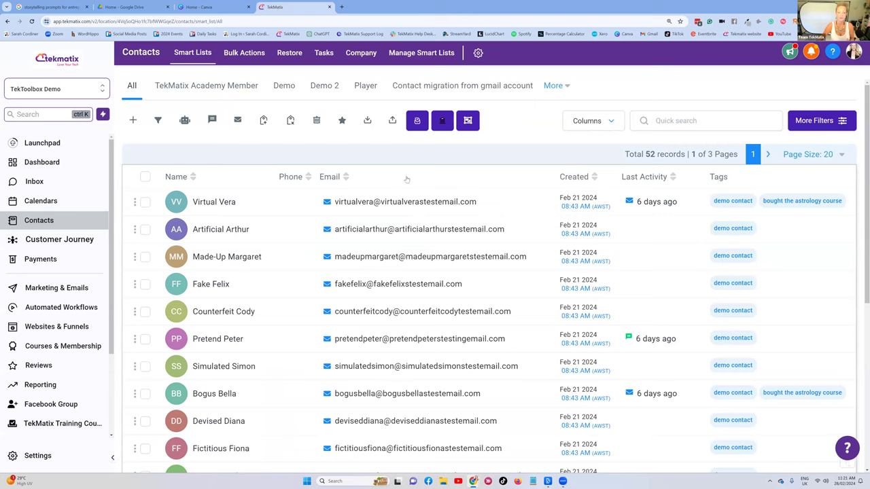
Search the contacts for the account owner's full name and open the matching contact record
left_click(668, 120)
type("sarah cordiner")
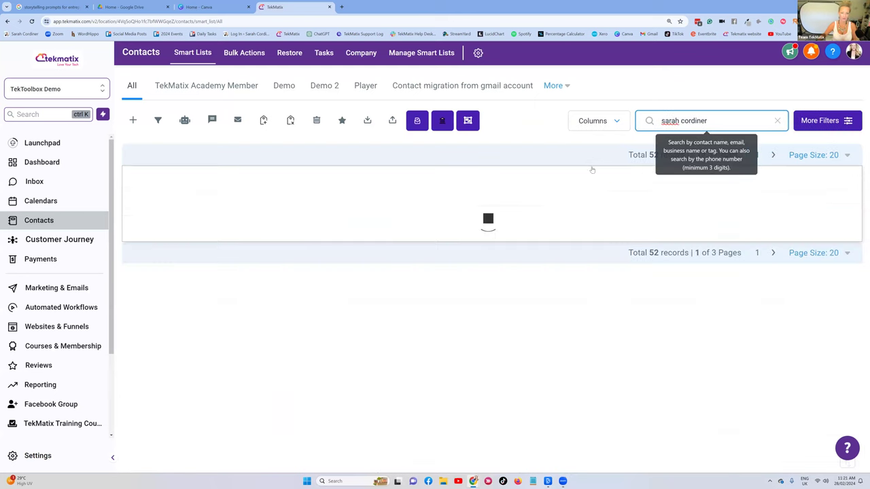
left_click(241, 222)
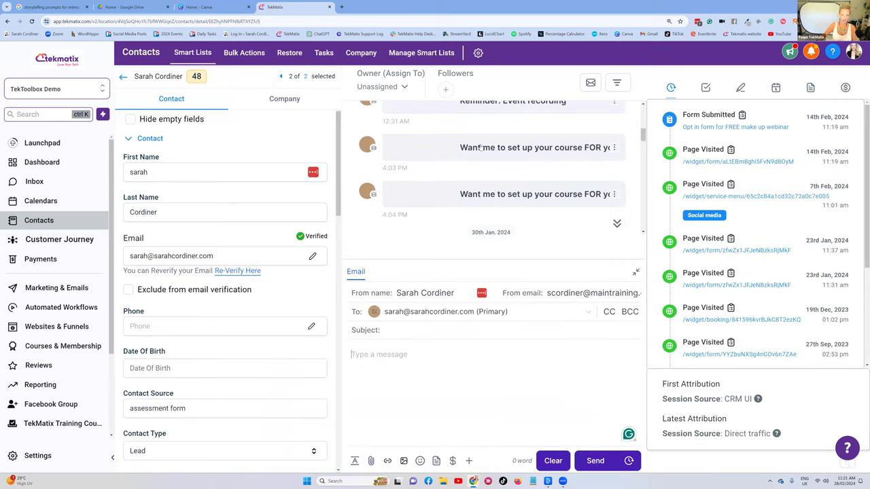
Add the contact to the Course Access Granted - Yoga Birthing workflow from the record's Campaigns / Workflows section
scroll(235, 182, "down", 2)
scroll(233, 183, "down", 6)
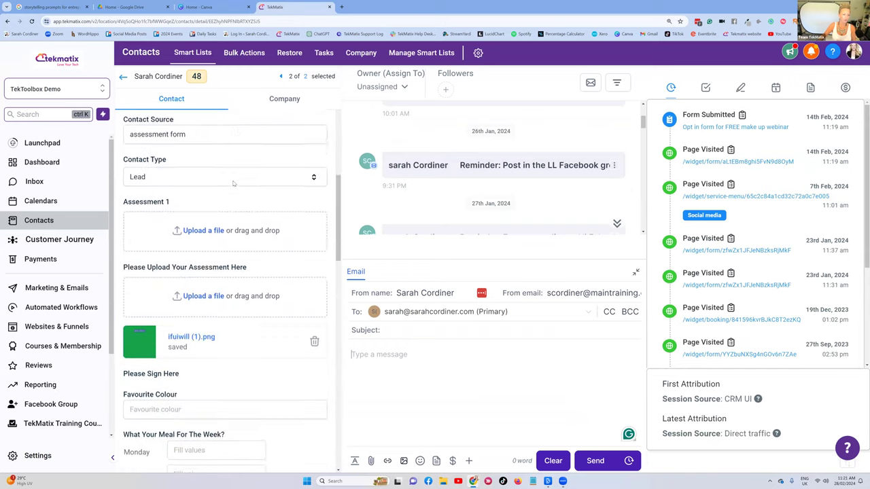
scroll(233, 183, "down", 5)
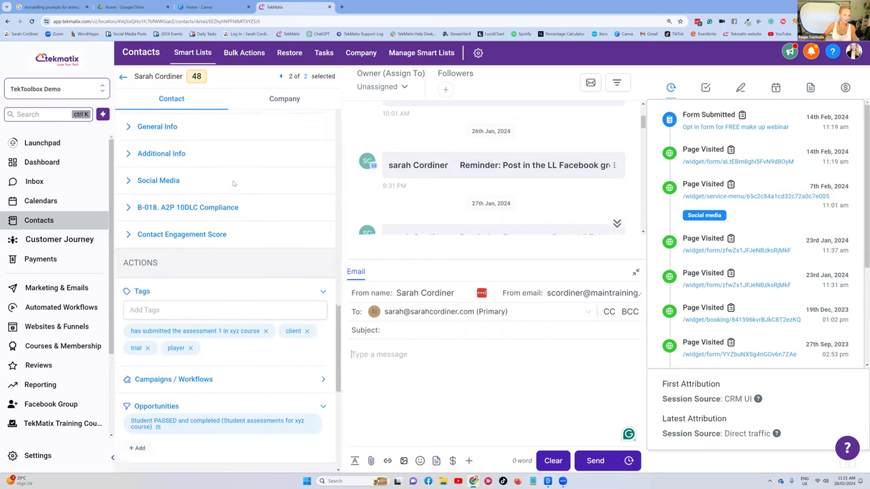
left_click(321, 195)
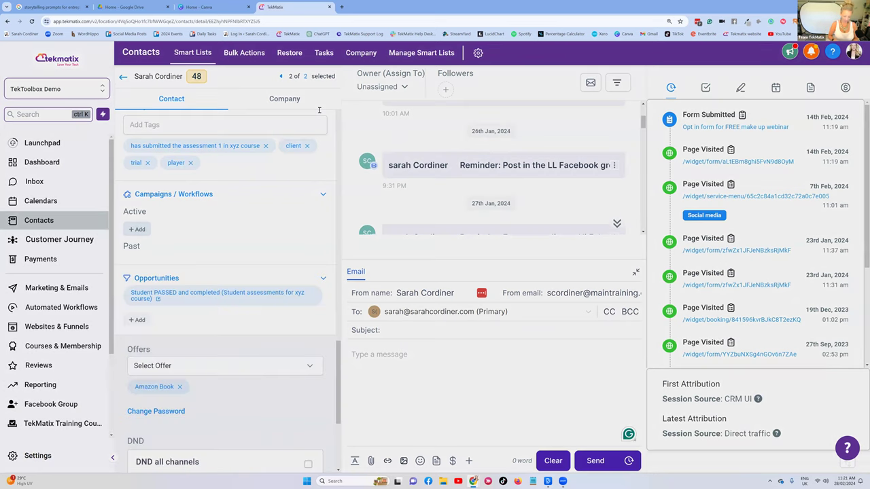
type("conte")
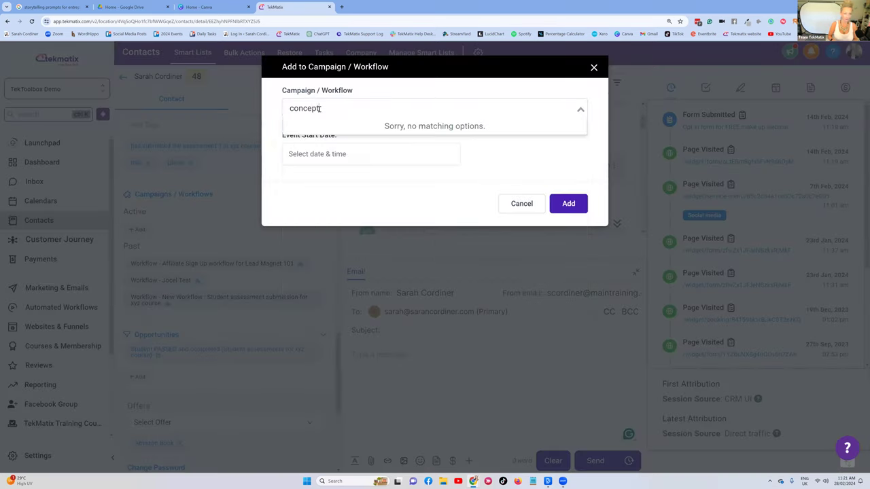
key("BackSpace")
key("BackSpace")
key("BackSpace")
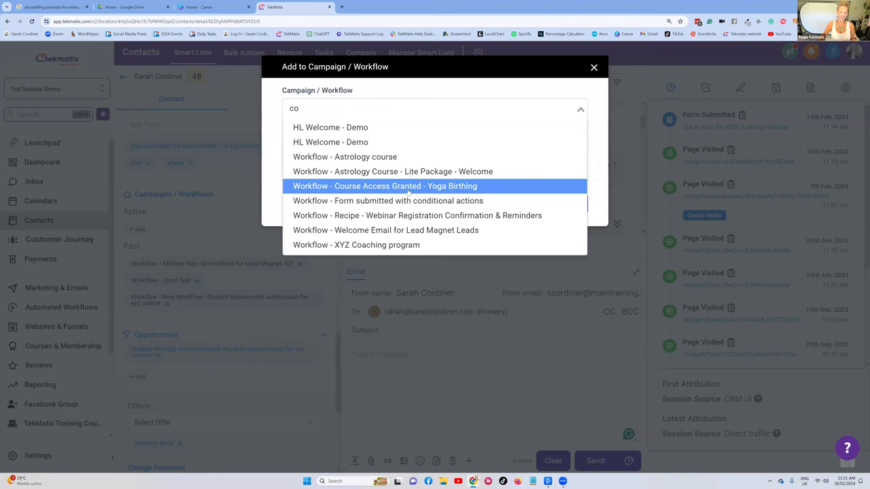
left_click(422, 187)
left_click(576, 204)
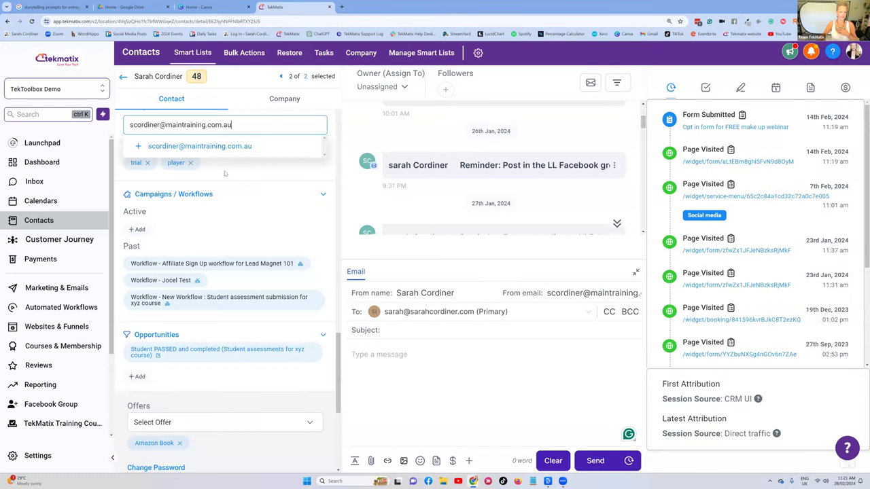
Reload the contact record and check its tags and workflow history, clearing the autofilled e-mail from the tag field
scroll(238, 209, "up", 1)
key("Escape")
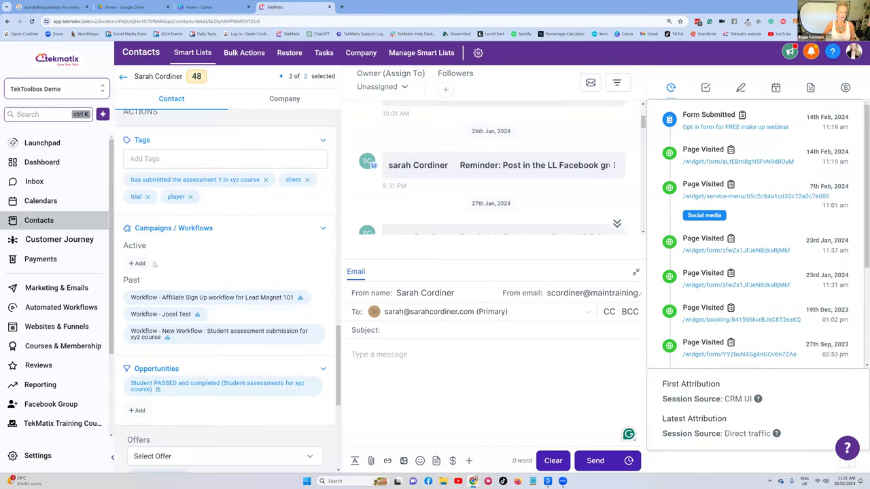
left_click(31, 21)
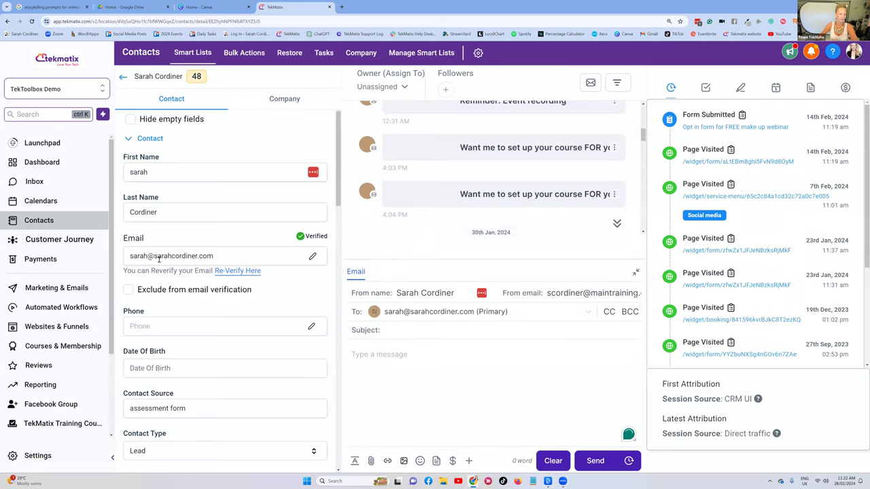
scroll(197, 272, "down", 7)
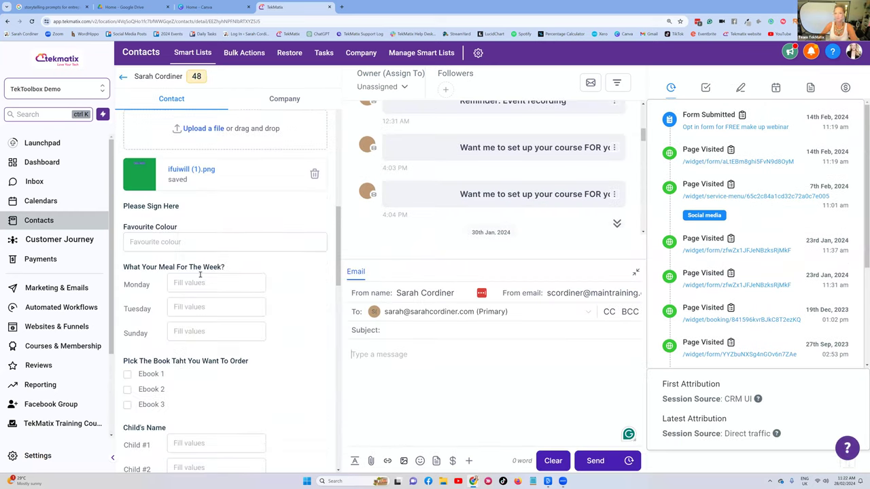
scroll(200, 275, "down", 6)
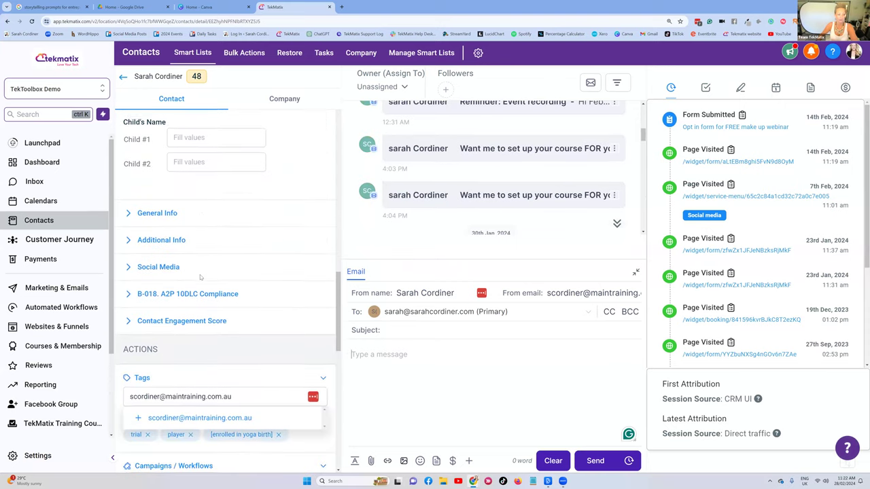
key("ctrl+a")
key("BackSpace")
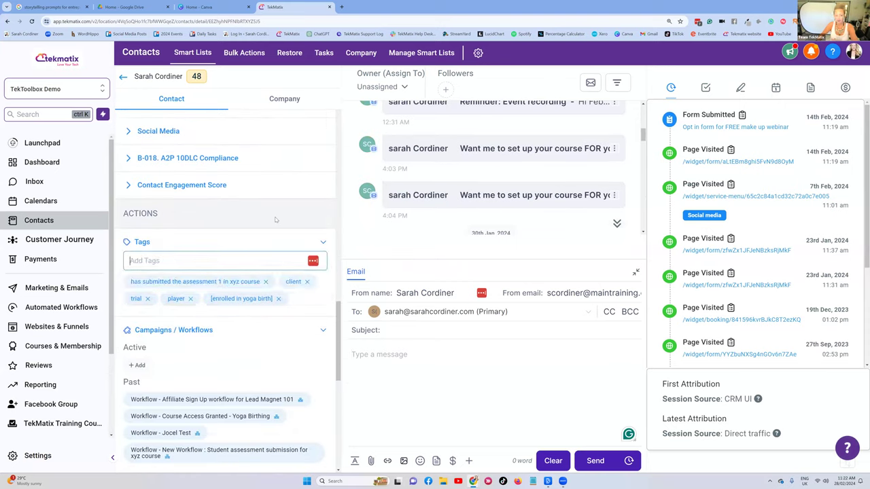
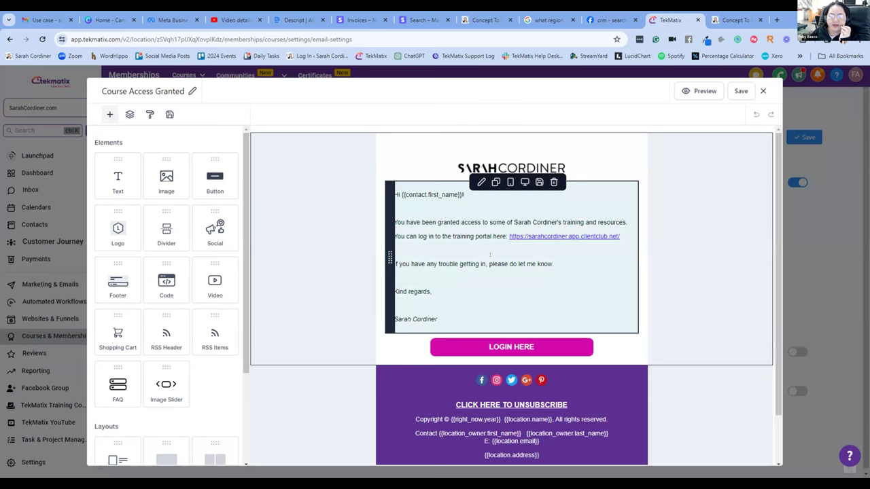
Examine the Course Access Granted email template, highlighting the training portal link in the body text, and close the editor
left_click(732, 114)
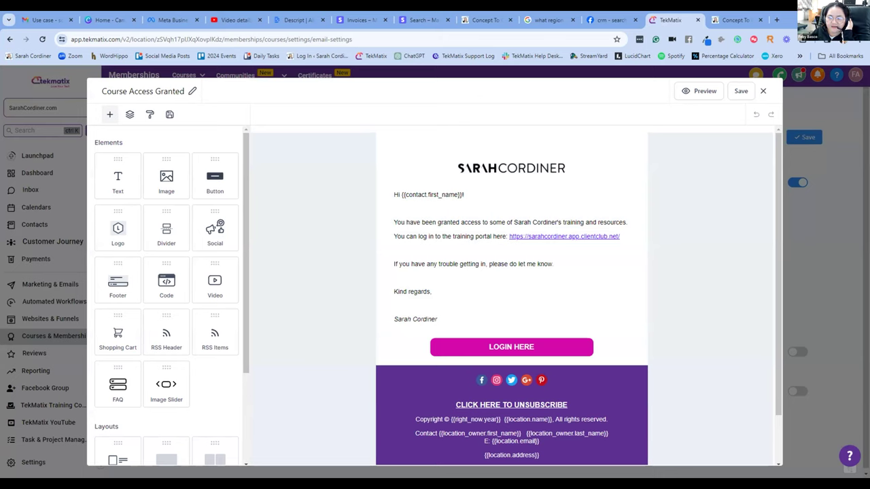
left_click(527, 277)
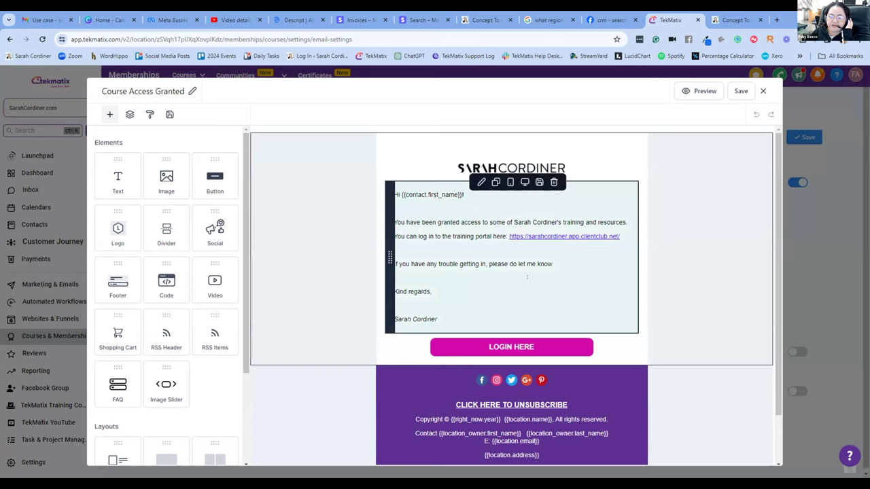
double_click(563, 235)
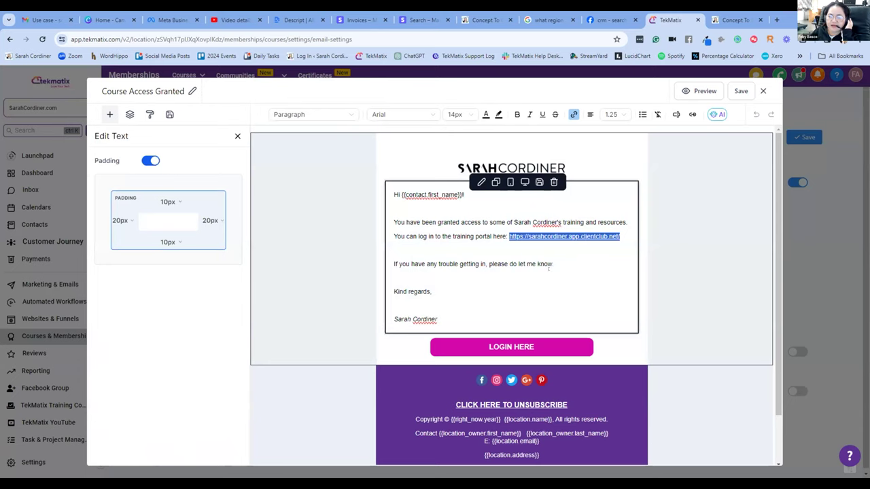
left_click(719, 172)
scroll(720, 173, "down", 2)
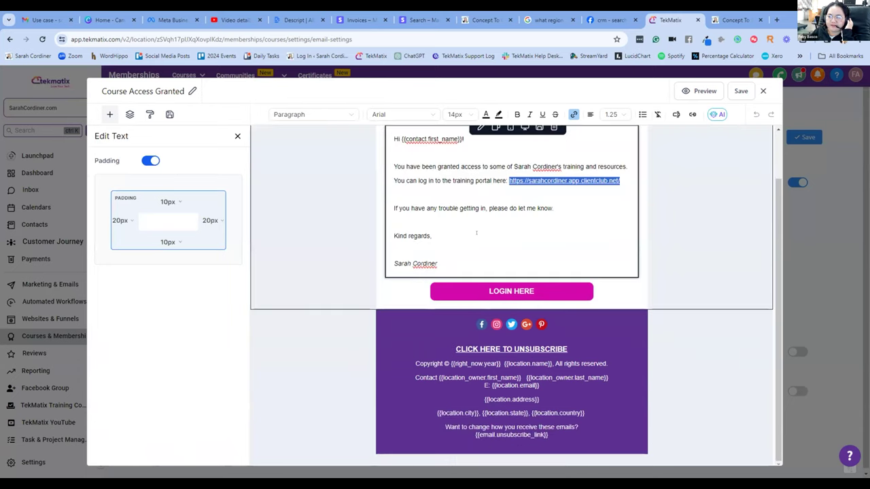
scroll(726, 149, "up", 2)
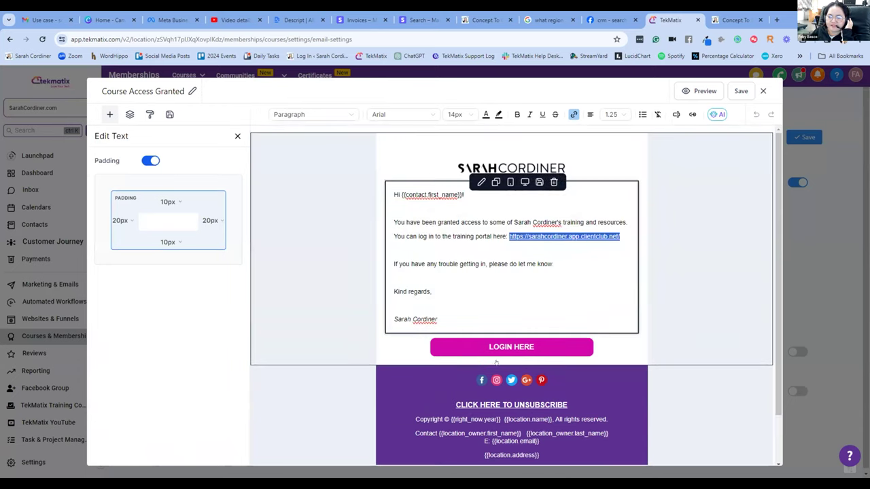
left_click(763, 91)
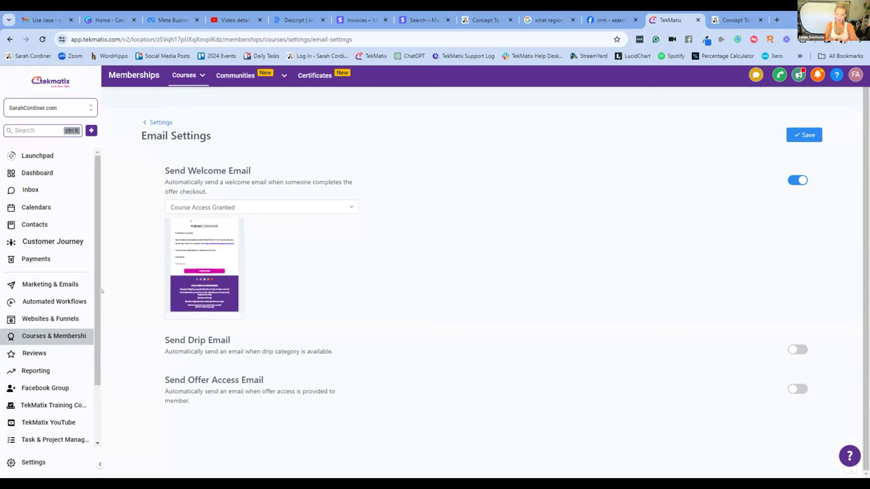
Browse the email templates available for the Send Welcome Email setting
left_click(336, 204)
scroll(296, 252, "down", 1)
scroll(300, 254, "up", 2)
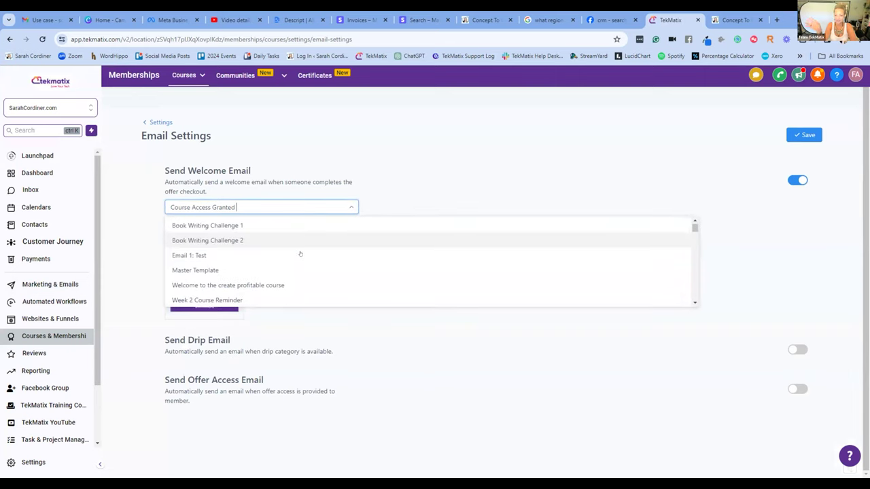
Look further through the welcome email template list and close it without choosing another template
scroll(279, 231, "down", 3)
scroll(280, 231, "down", 5)
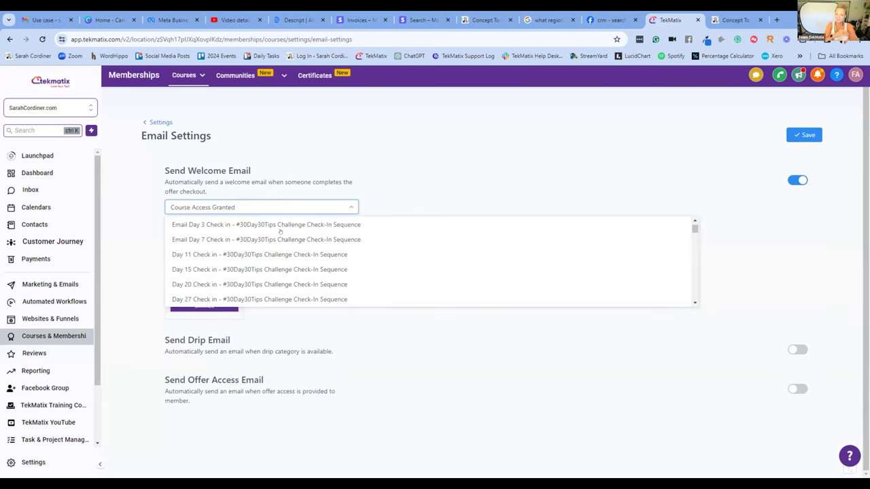
scroll(280, 231, "down", 5)
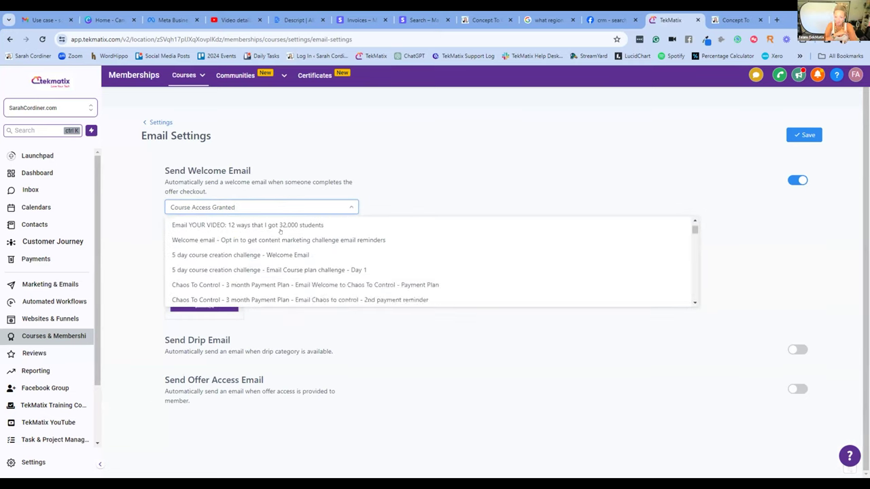
scroll(280, 228, "up", 10)
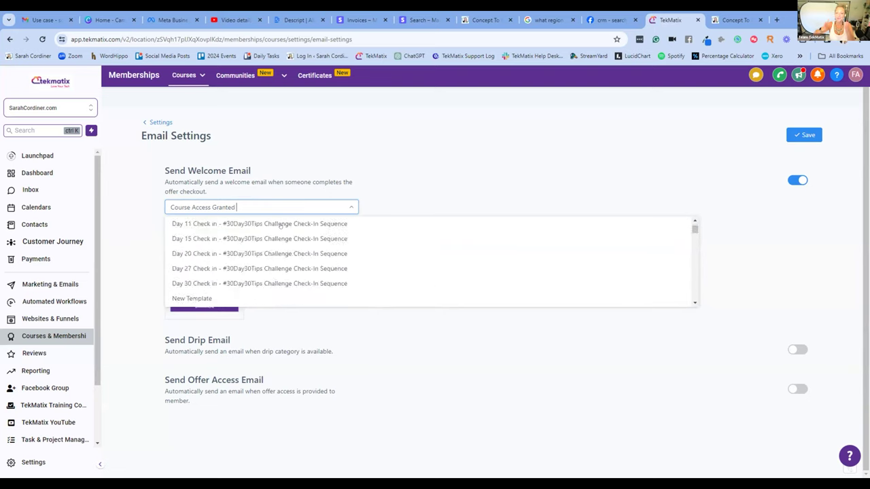
left_click(116, 226)
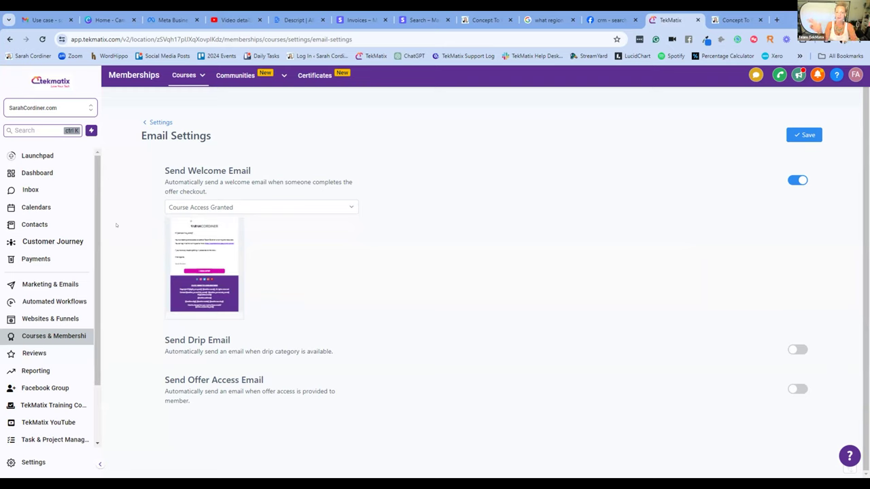
Review the Course Access Granted email's body text, login button and footer in the template editor, then close it
left_click(204, 239)
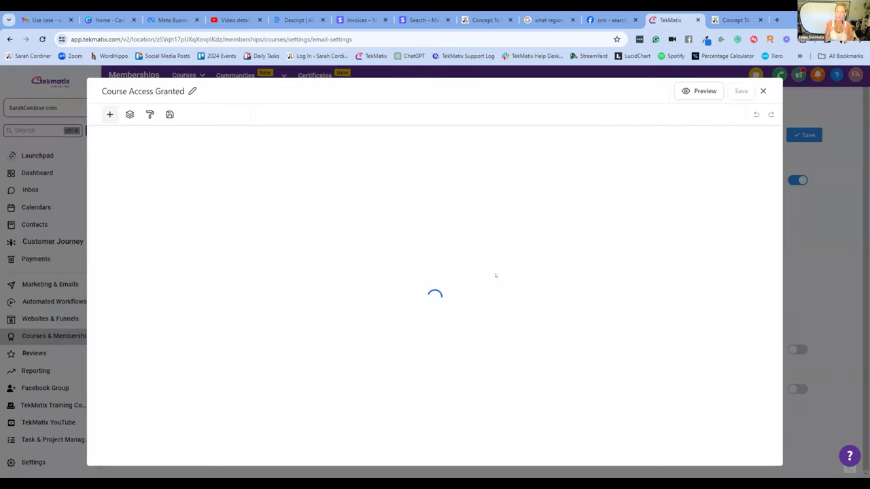
scroll(591, 291, "down", 1)
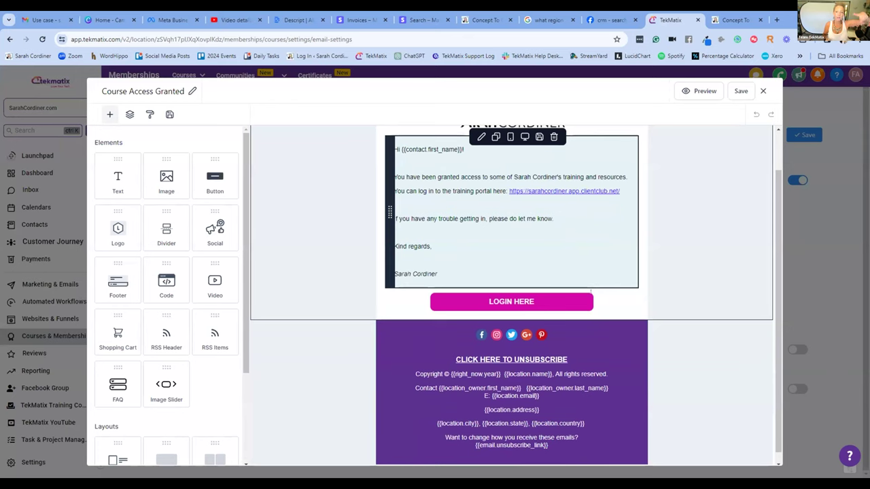
scroll(591, 290, "down", 1)
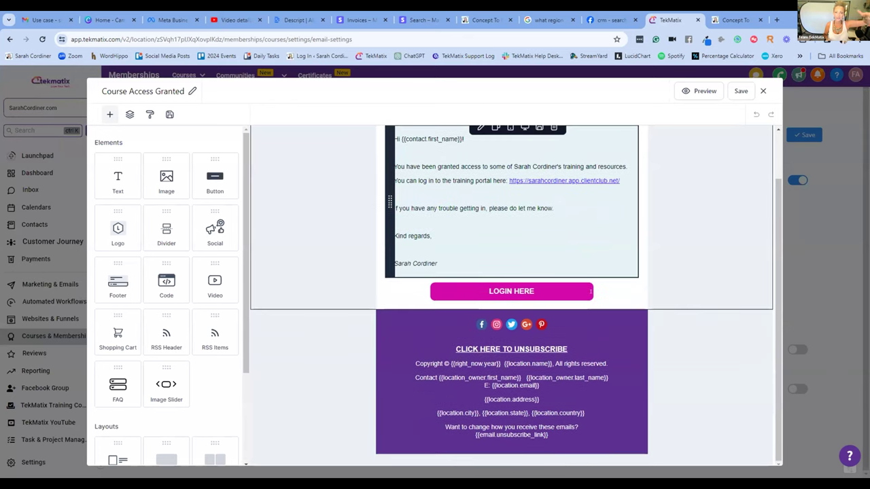
scroll(590, 291, "up", 1)
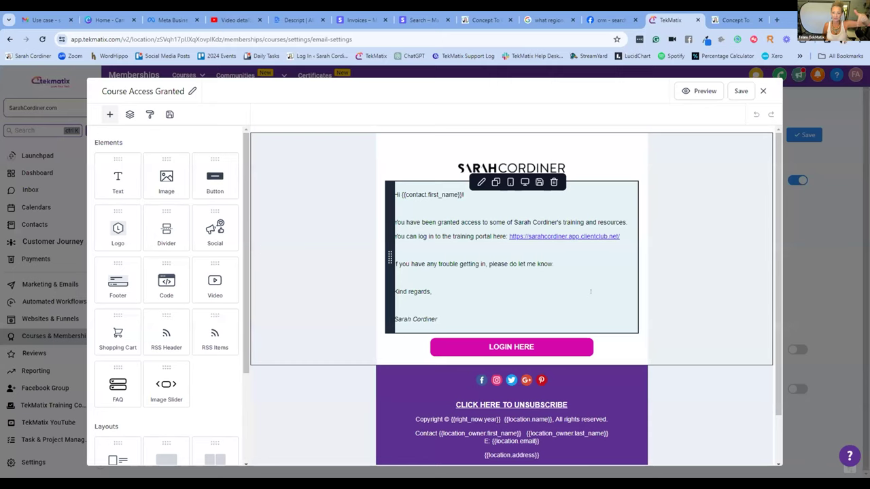
left_click(763, 92)
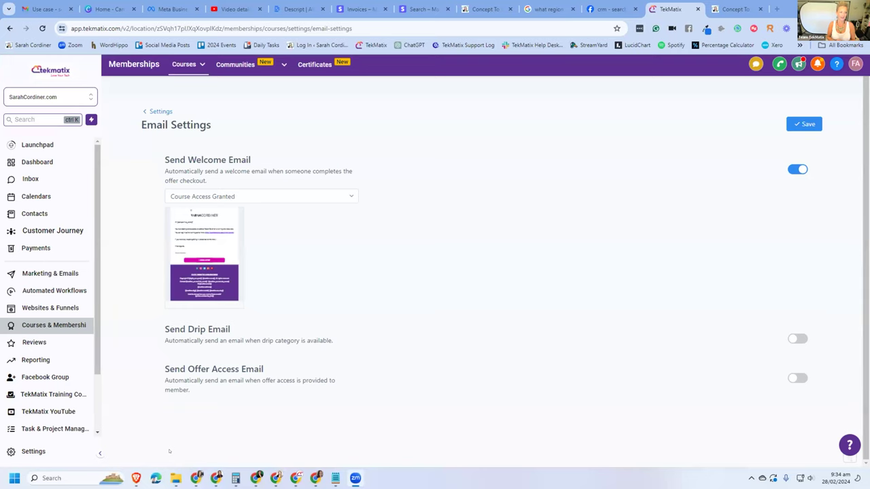
left_click(204, 258)
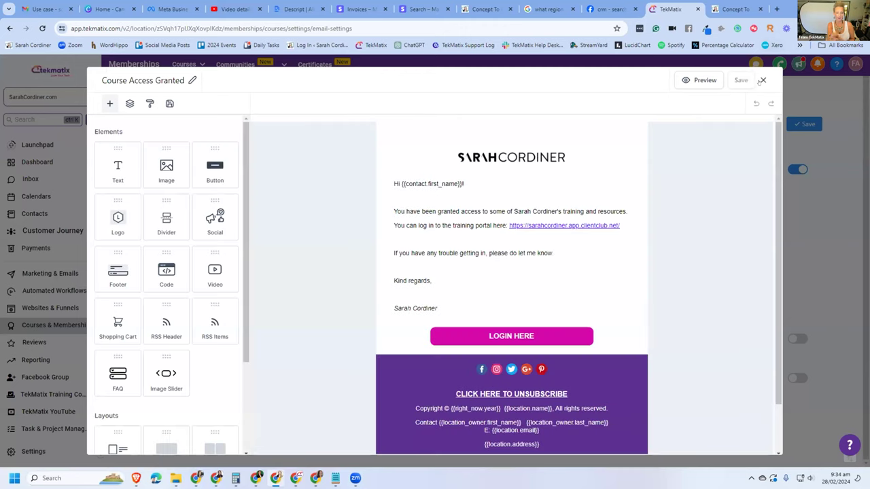
left_click(762, 81)
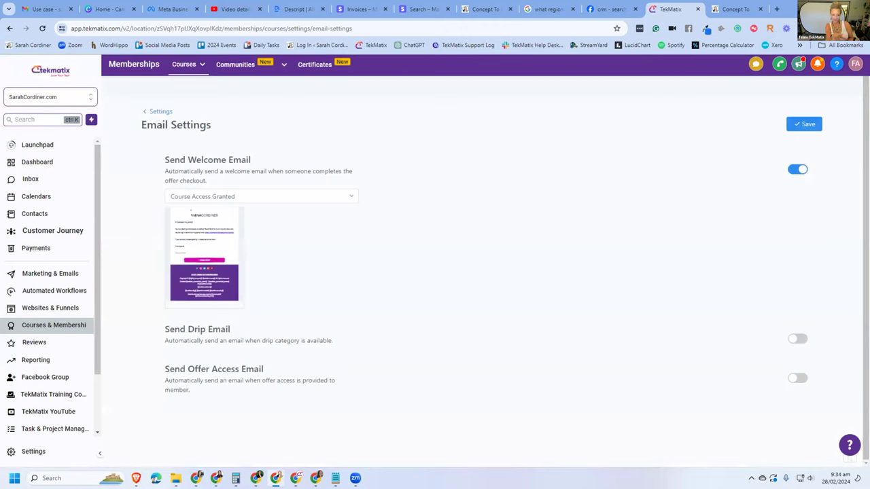
View the Custom Domains page in the course settings to check the connected domain and its DNS record note
mouse_move(184, 66)
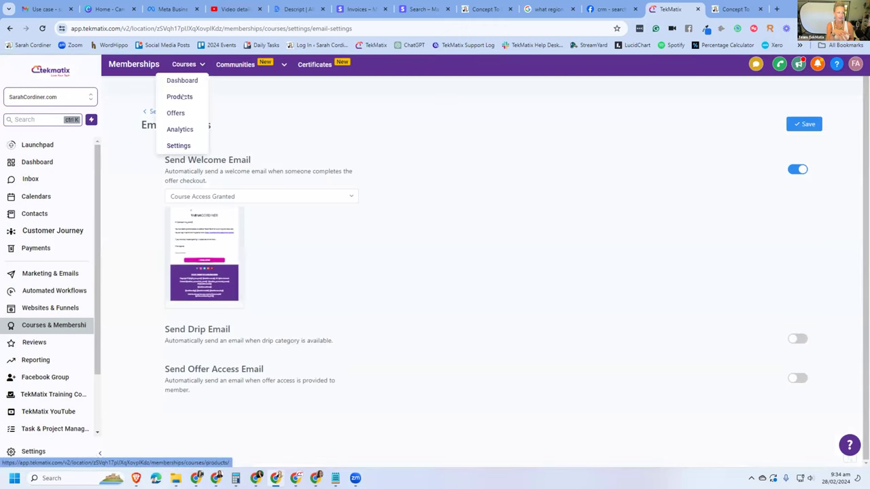
left_click(178, 145)
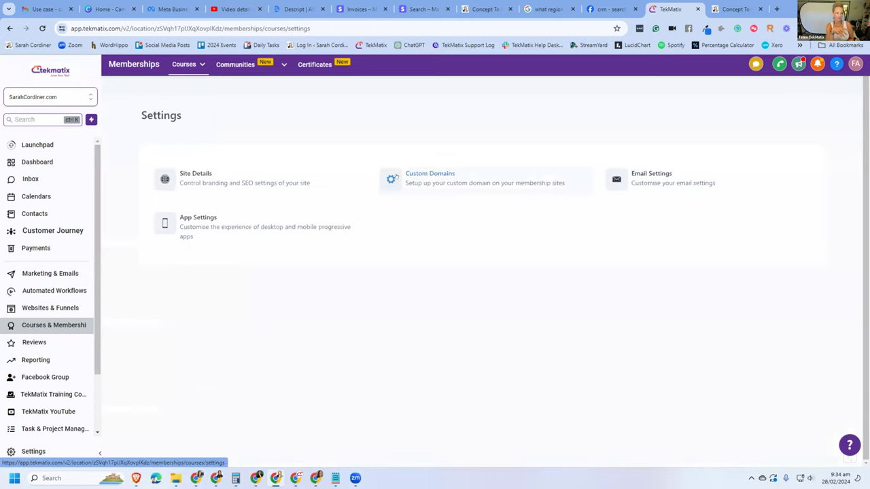
left_click(410, 178)
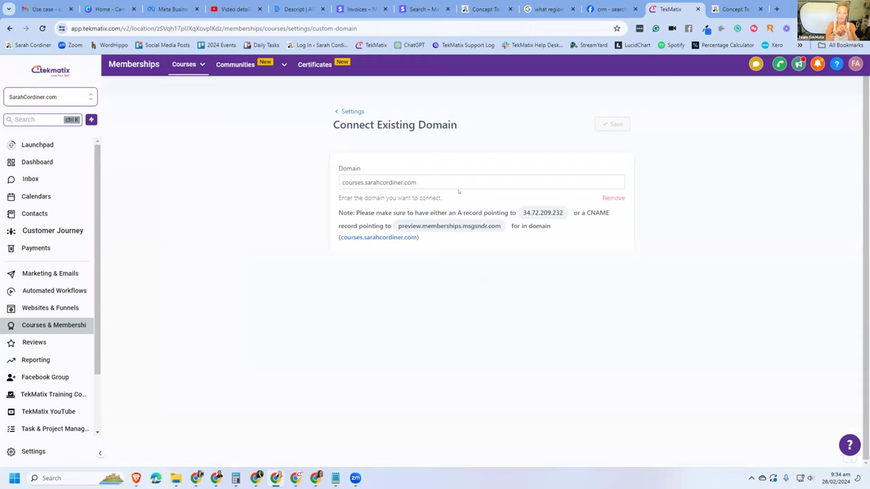
Review the App Settings for courses, from the app details and icons to the color palettes
mouse_move(183, 65)
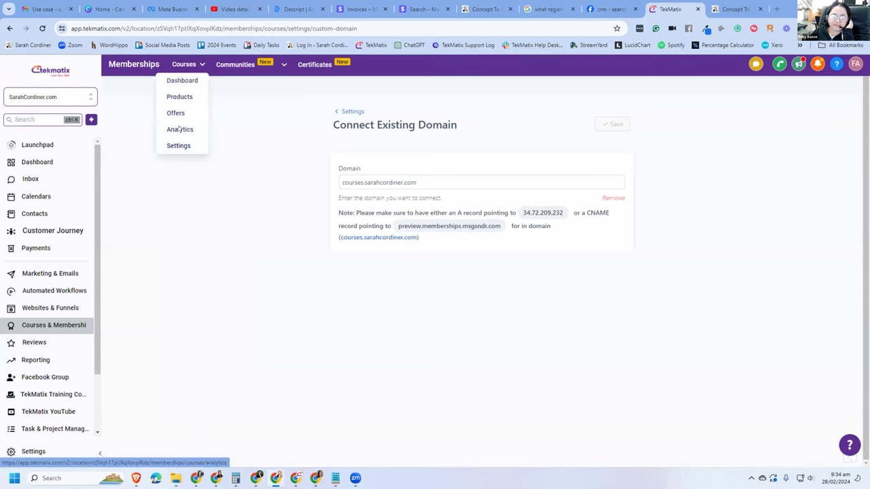
left_click(179, 148)
left_click(203, 227)
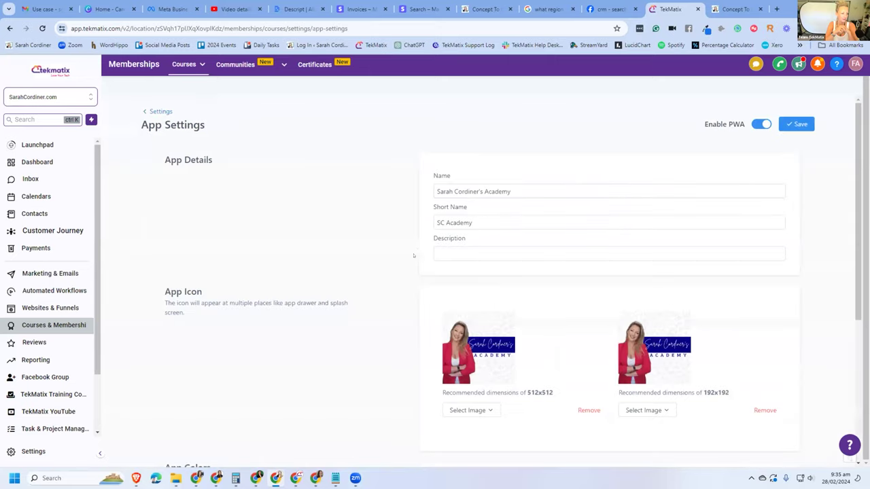
scroll(684, 222, "down", 4)
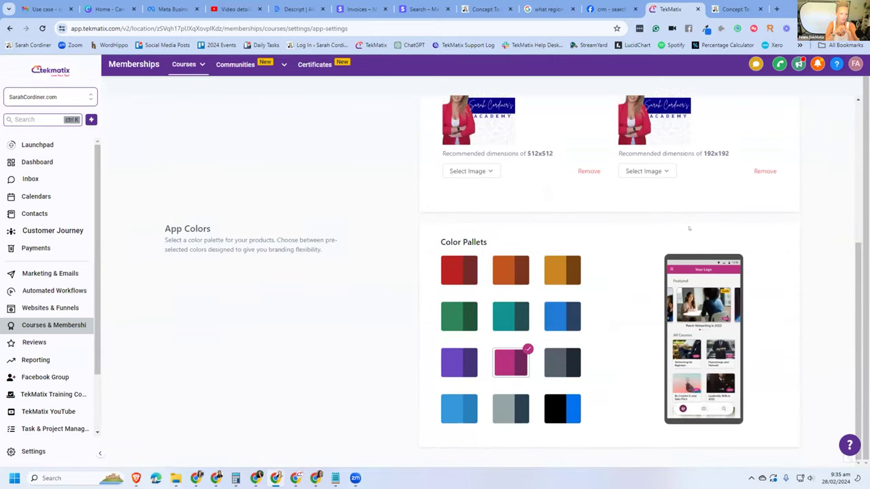
scroll(685, 222, "up", 4)
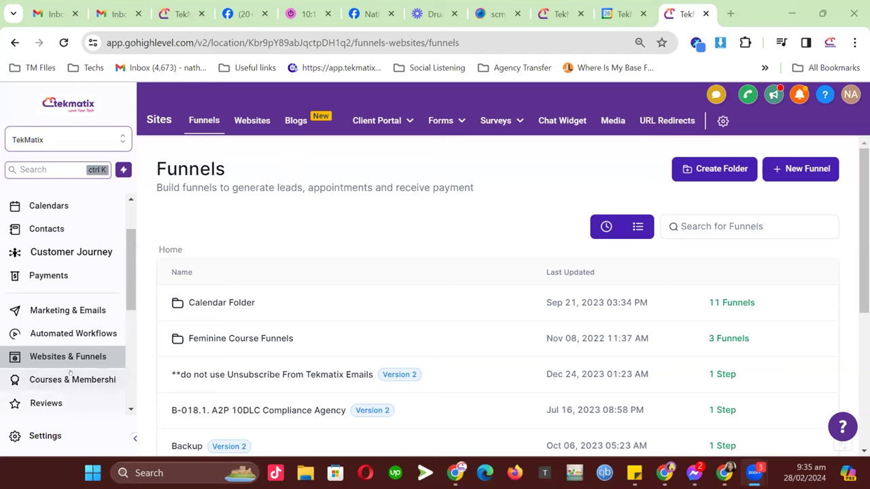
Open the Client Portal dashboard under Sites and zoom the page out to inspect the portal URL and actions
mouse_move(385, 136)
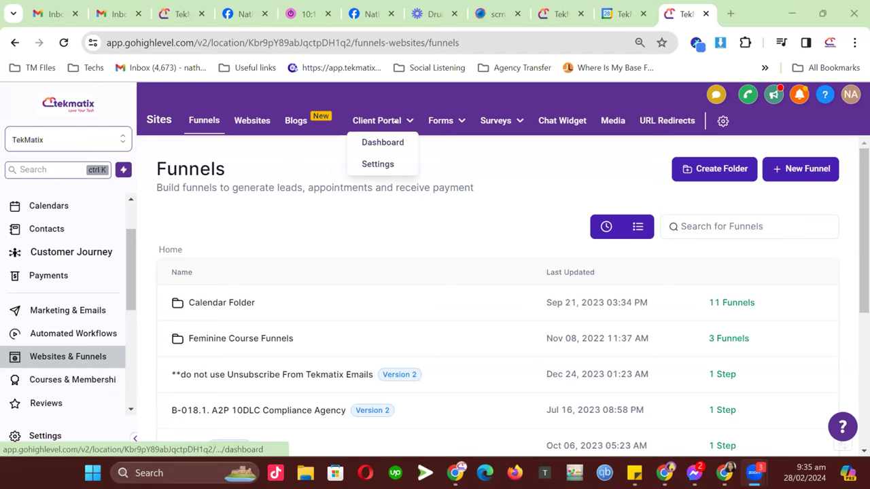
left_click(391, 143)
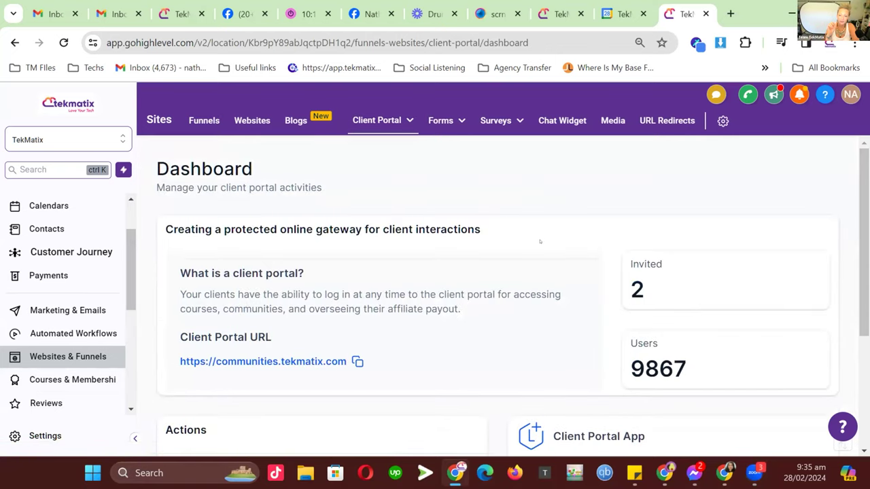
key("ctrl+minus")
key("ctrl+minus")
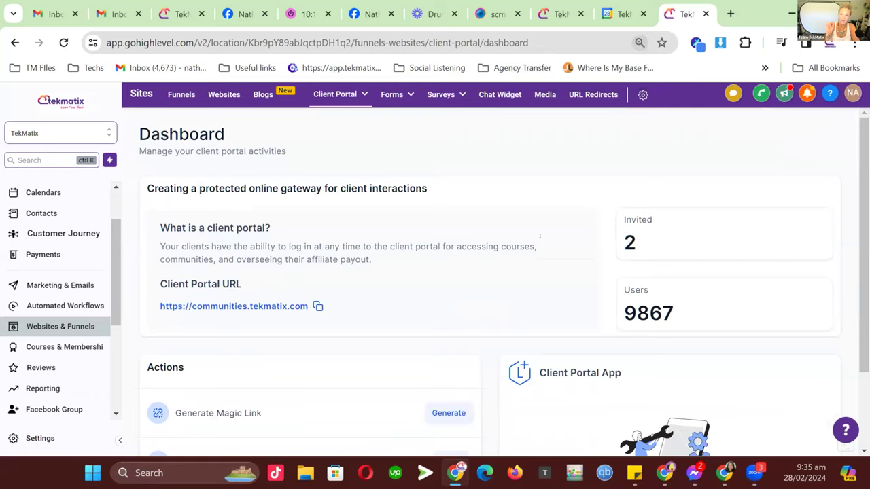
key("ctrl+minus")
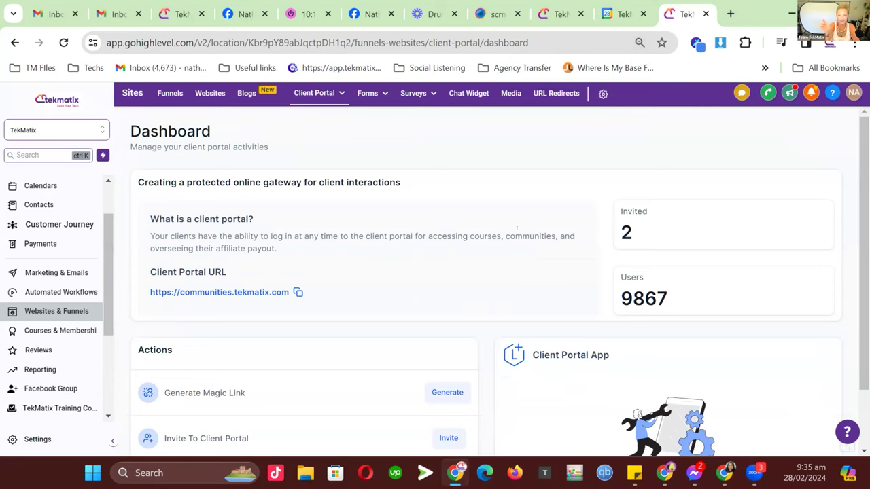
scroll(510, 248, "down", 1)
scroll(510, 249, "up", 1)
Open Domain Setup in the Client Portal settings and copy the custom domain communities.tekmatix.com
mouse_move(316, 98)
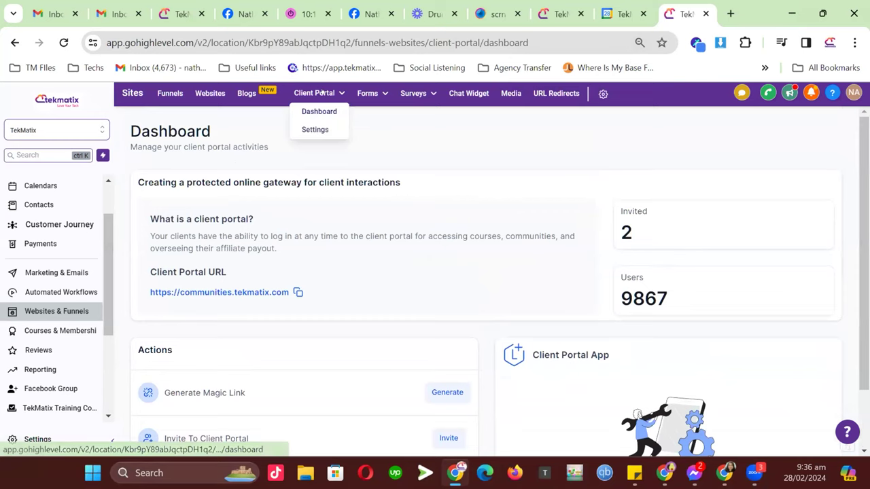
left_click(322, 130)
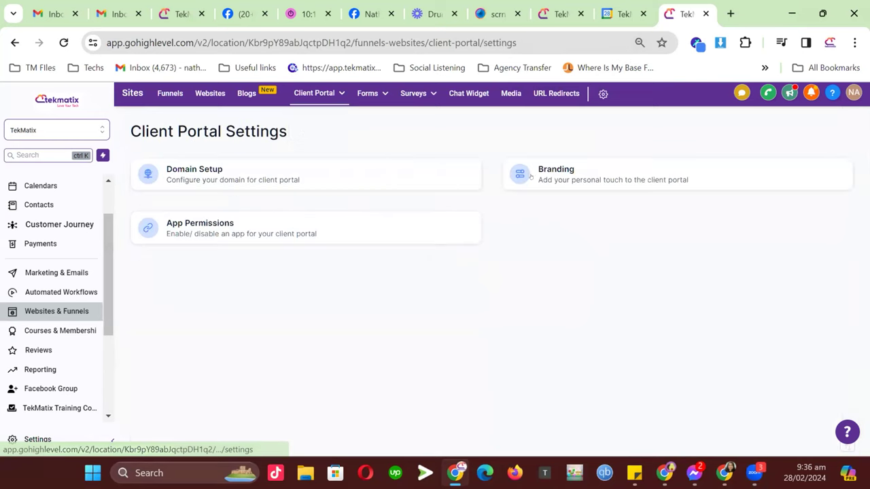
left_click(221, 178)
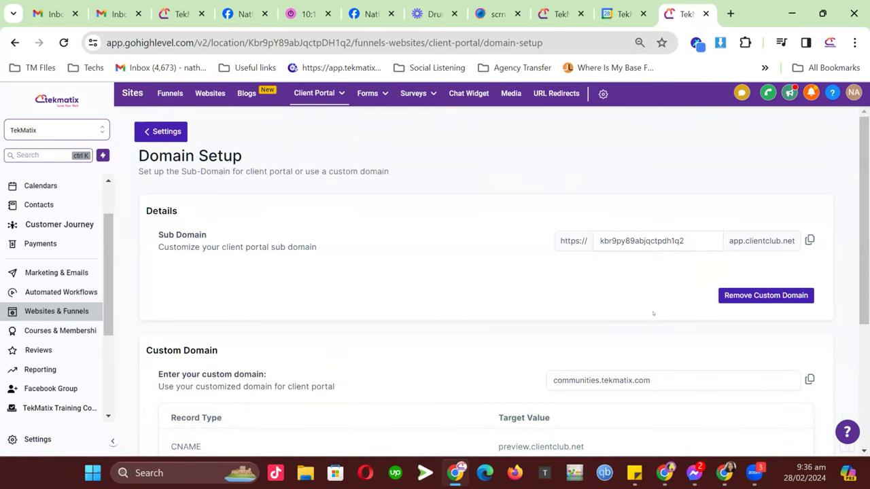
scroll(652, 314, "down", 1)
left_click_drag(674, 312, 539, 322)
key("ctrl+c")
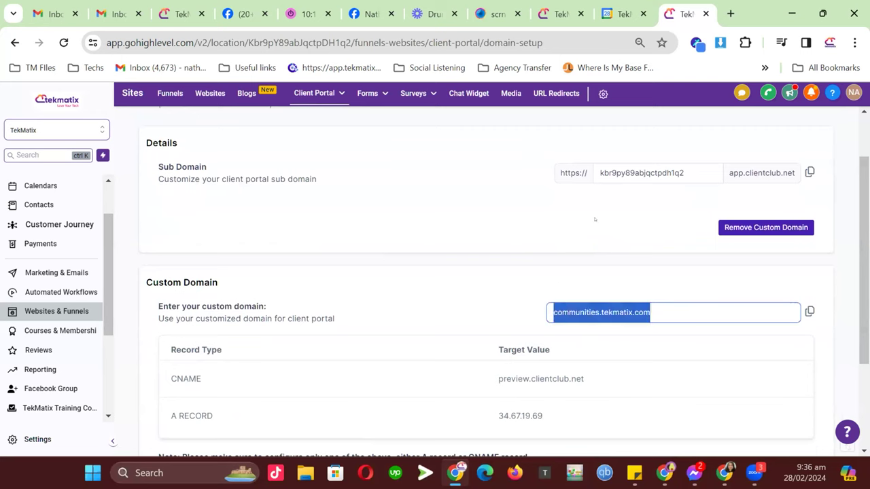
Open the copied communities.tekmatix.com address in a new browser tab
left_click(730, 13)
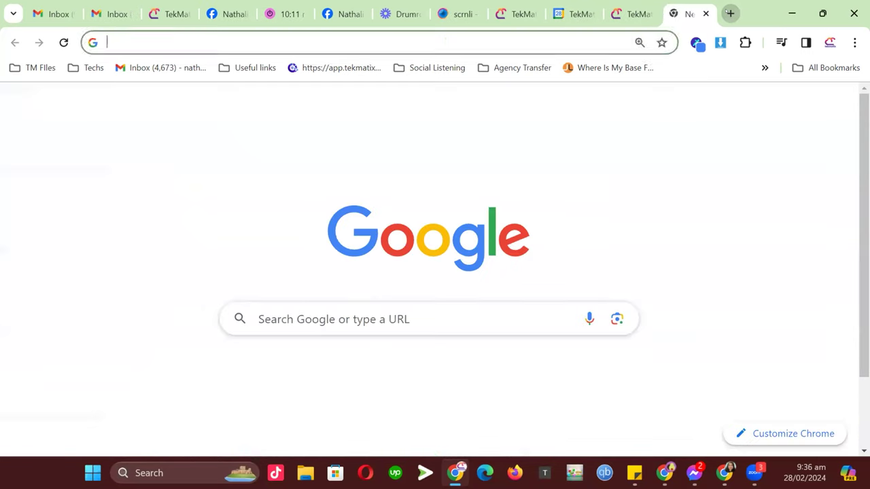
key("ctrl+v")
key("Return")
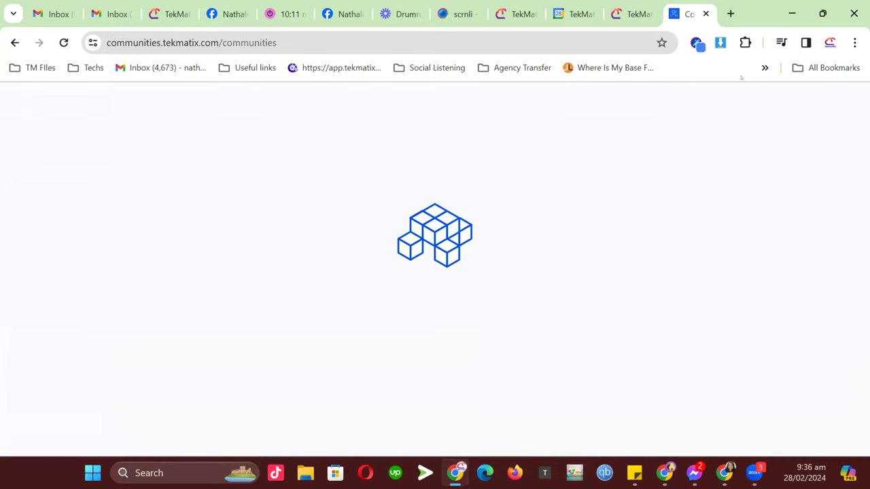
View the communities.tekmatix.com login page in an incognito window, then close that window
left_click(854, 42)
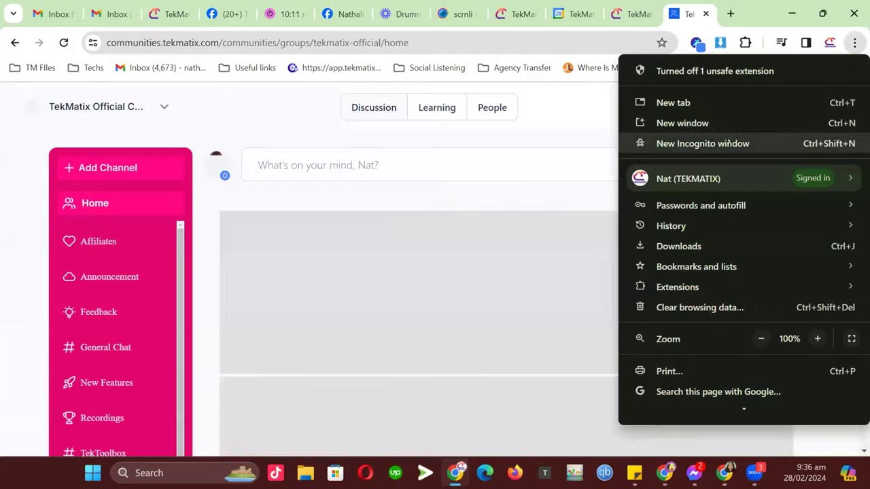
key("Escape")
key("ctrl+shift+n")
type("c")
key("Return")
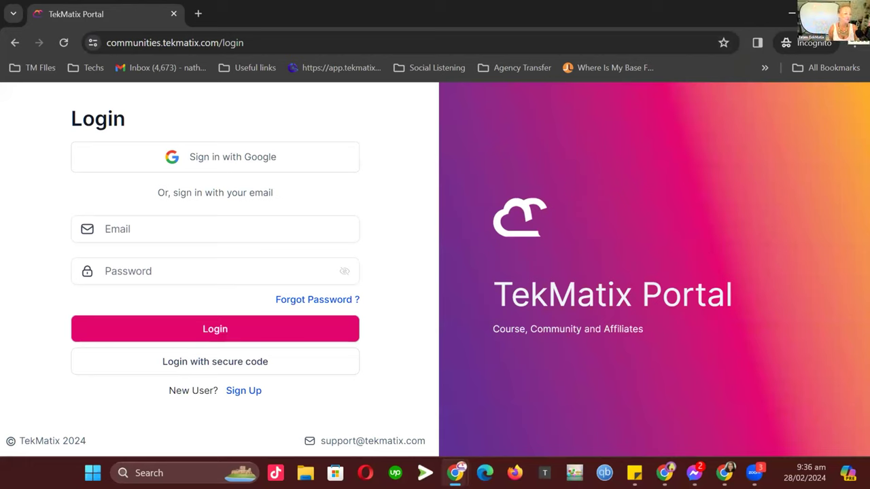
left_click(853, 13)
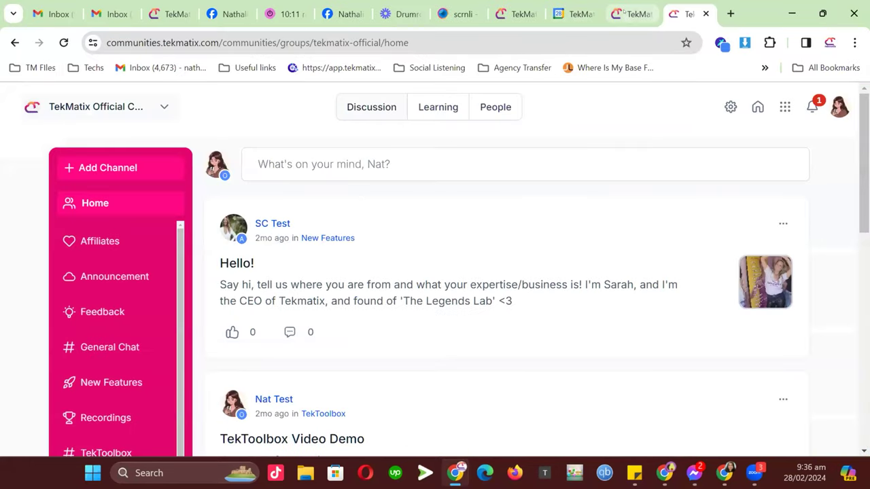
Return to the Domain Setup page, then reopen the Client Portal dashboard and view its Actions section
left_click(632, 13)
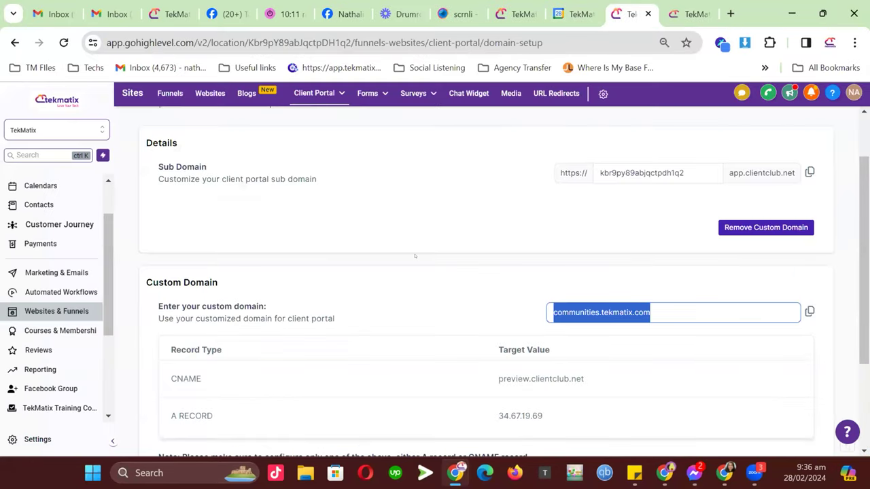
scroll(414, 256, "down", 2)
scroll(328, 154, "up", 3)
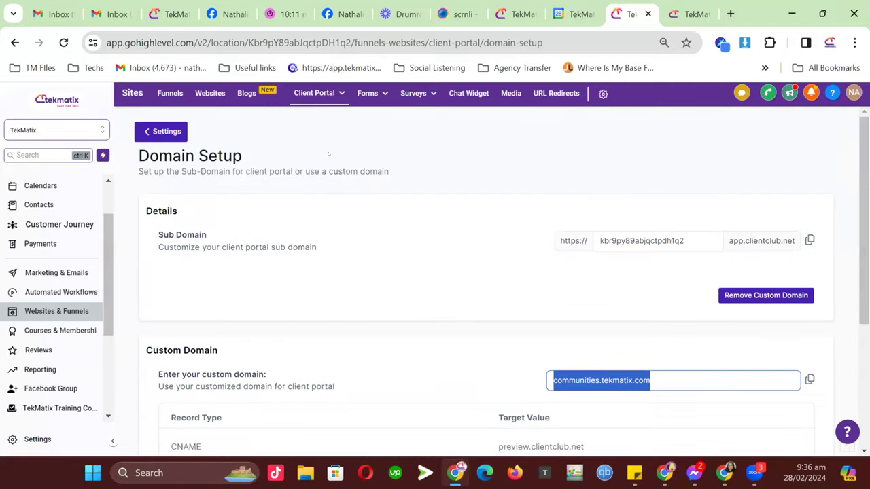
left_click(319, 94)
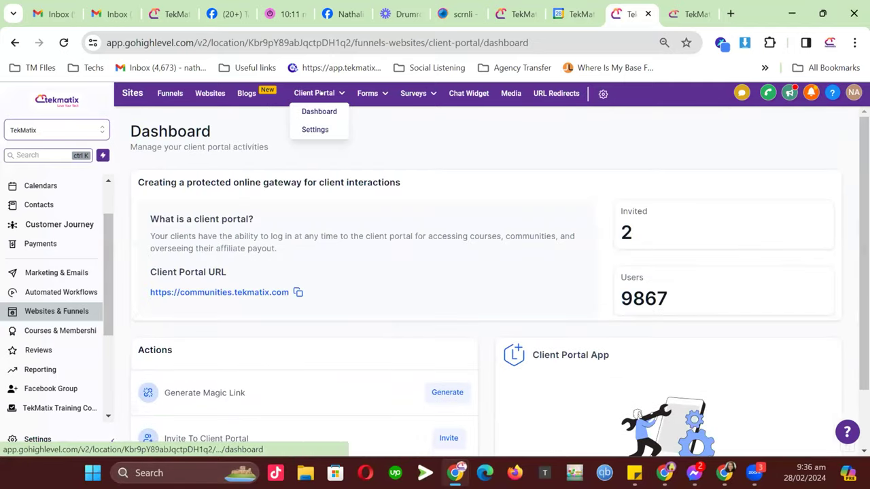
scroll(313, 277, "down", 1)
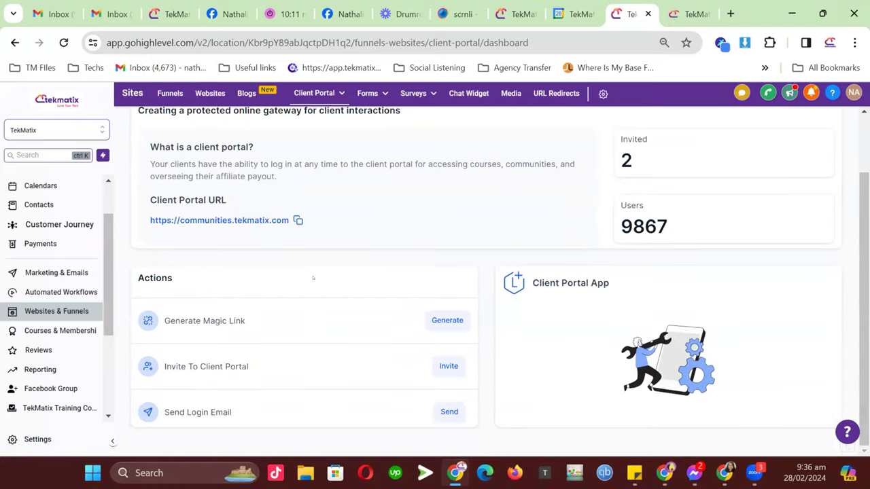
Look over the Generate Magic Link dialog and its contact list, then close it without generating a link
left_click(447, 321)
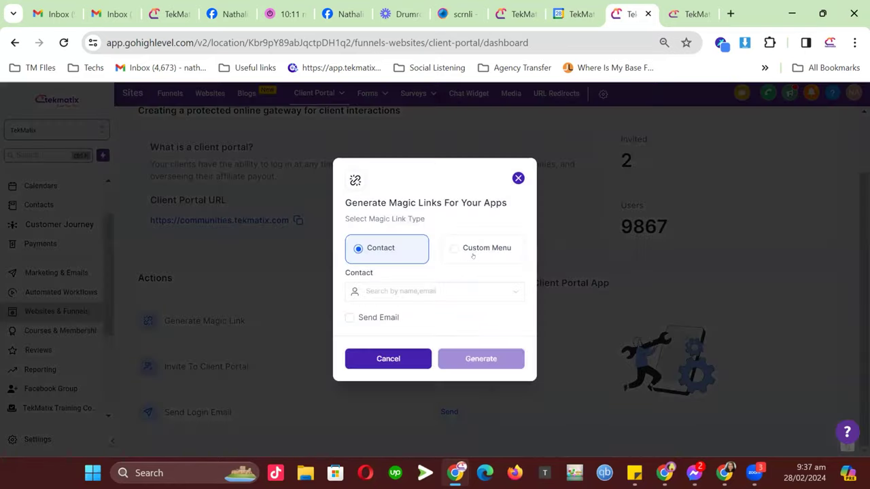
left_click(451, 292)
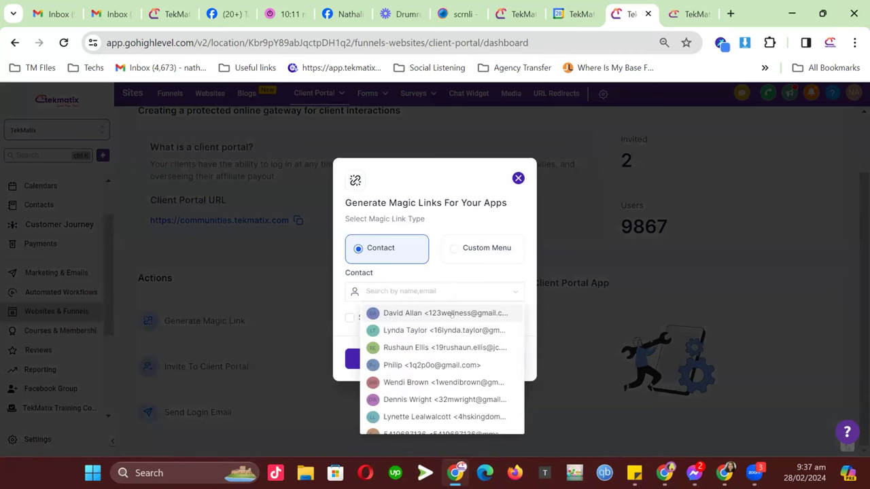
left_click(518, 178)
Look over the Send Login Email action and its contact list, then close the dialog without sending
left_click_drag(250, 367, 177, 366)
double_click(222, 411)
left_click_drag(172, 409, 164, 412)
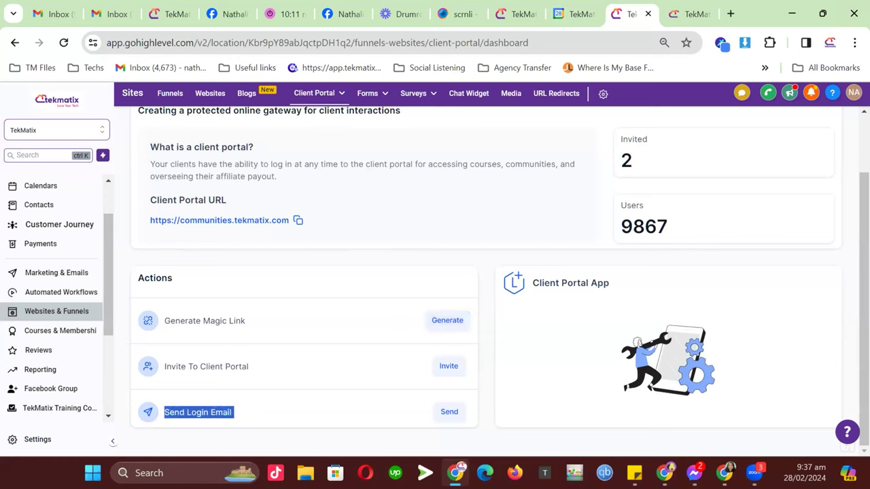
left_click(285, 409)
left_click(446, 411)
left_click(430, 285)
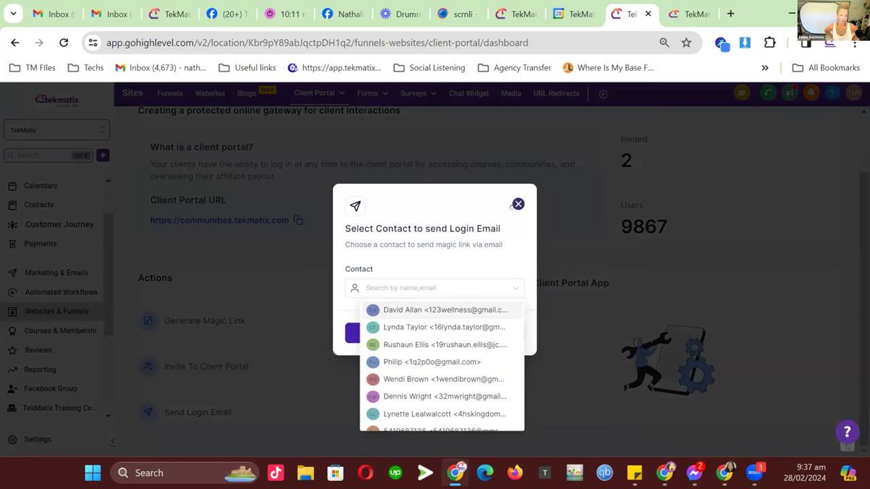
left_click(517, 205)
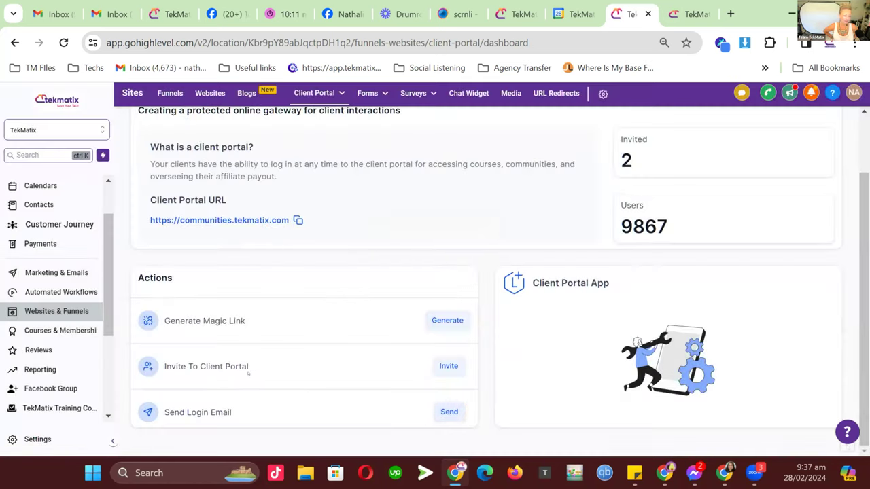
View the Invite To Client Portal dialog, then dismiss it without sending an invite
left_click_drag(249, 373, 163, 371)
left_click(270, 368)
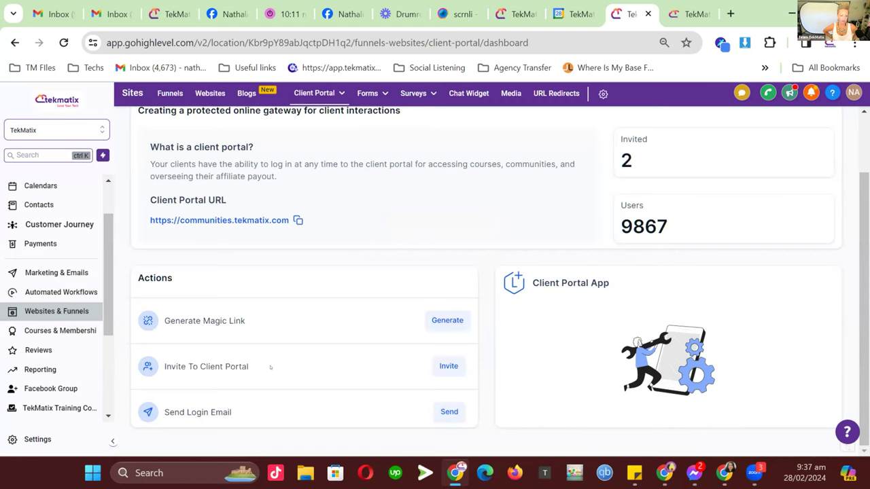
left_click(447, 366)
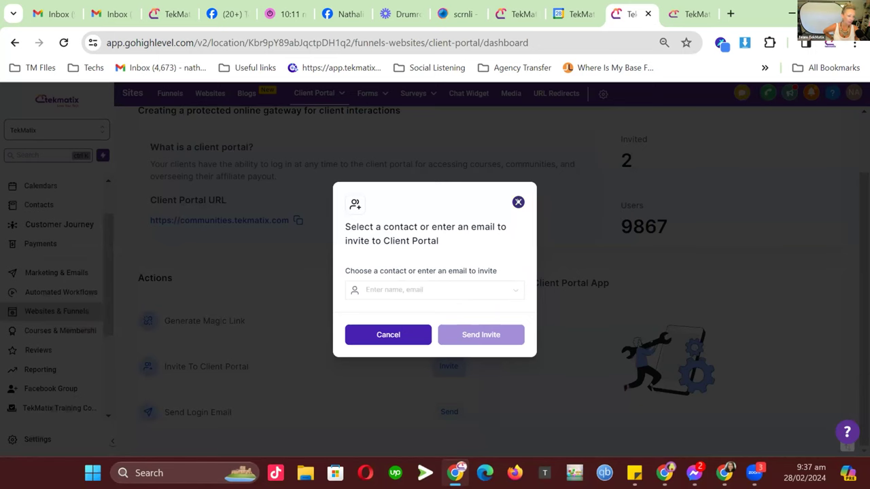
key("Escape")
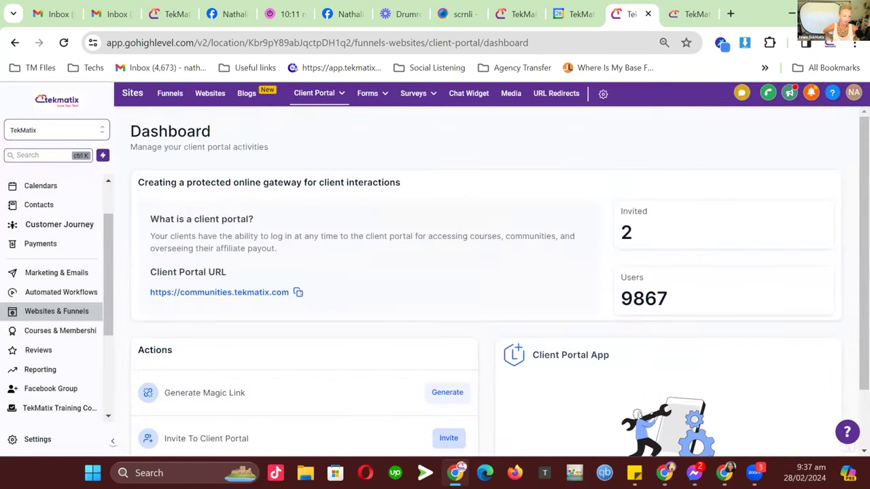
Copy the Client Portal URL from the dashboard, then reopen the Client Portal dashboard
left_click(298, 292)
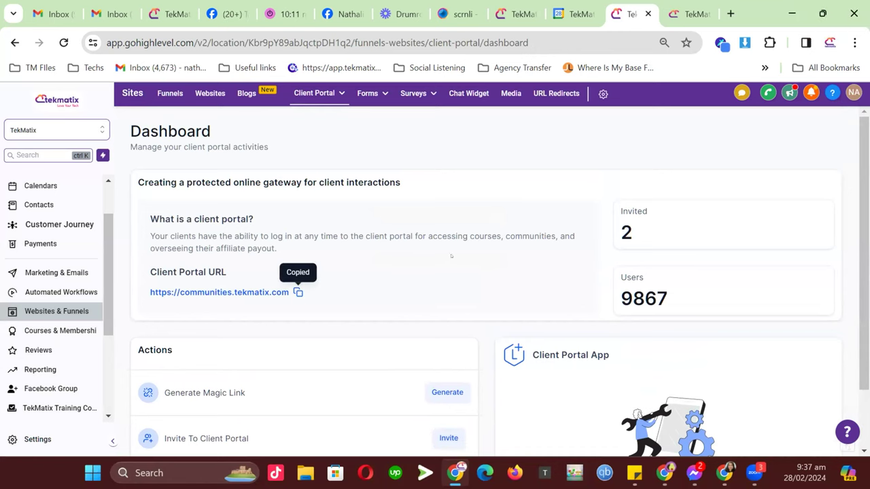
scroll(458, 298, "down", 2)
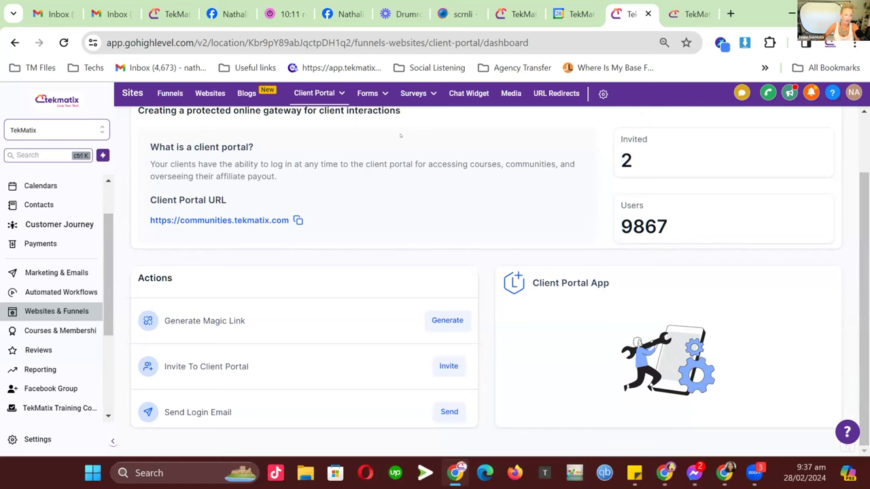
left_click(315, 93)
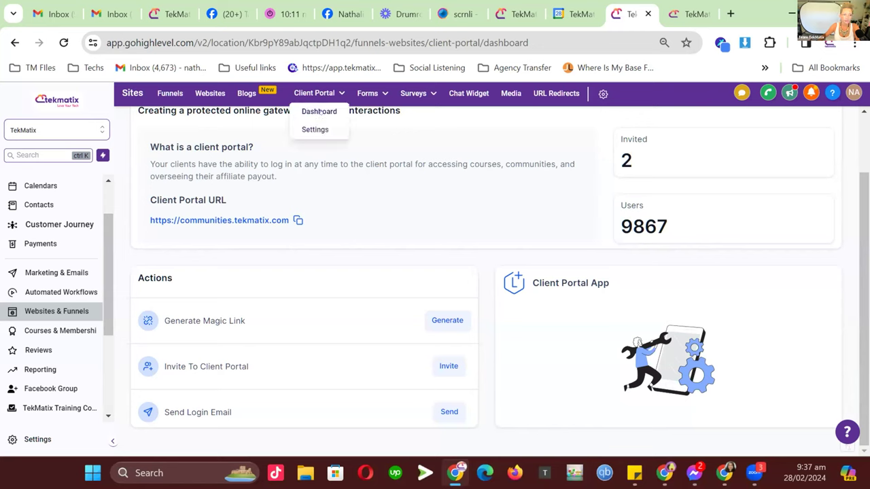
left_click(320, 113)
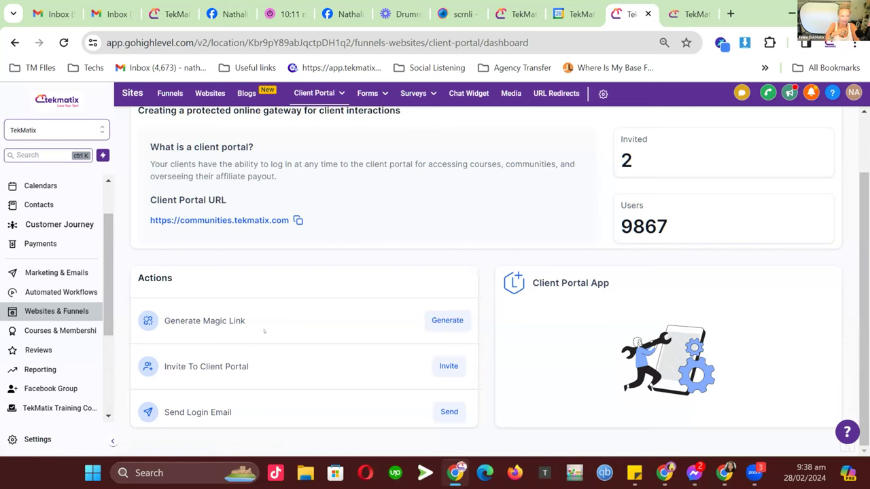
Generate a magic link of the Contact type for the TekMatix test contact, searching for the contact by name
left_click_drag(250, 314, 160, 323)
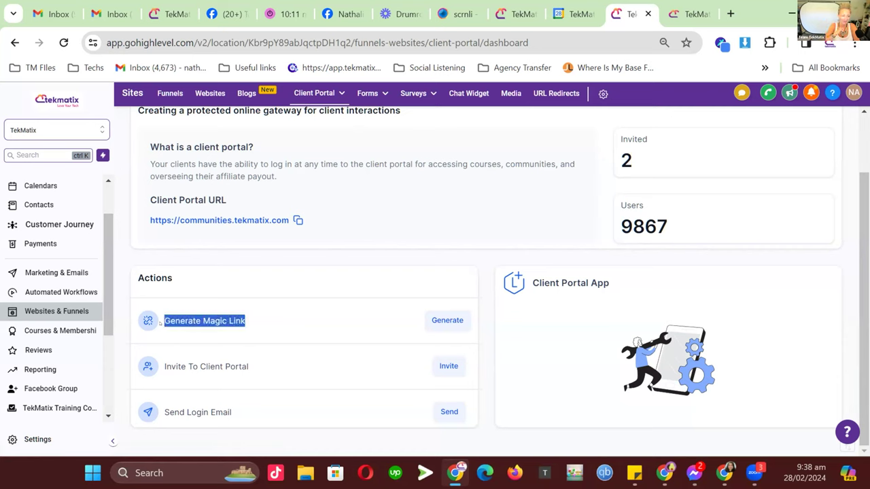
left_click(439, 323)
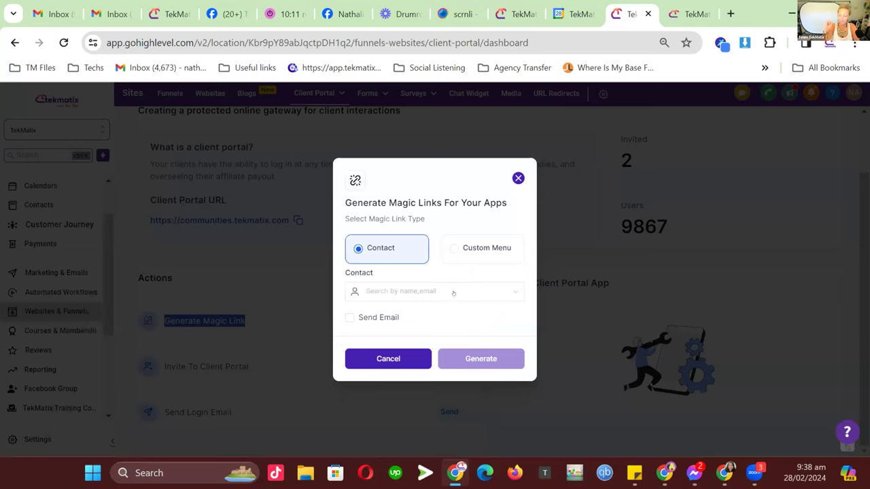
left_click(453, 293)
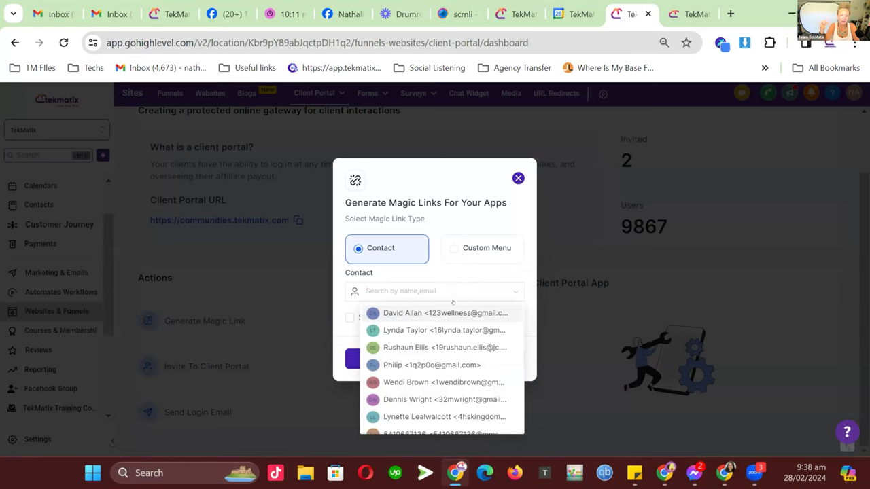
scroll(453, 306, "down", 1)
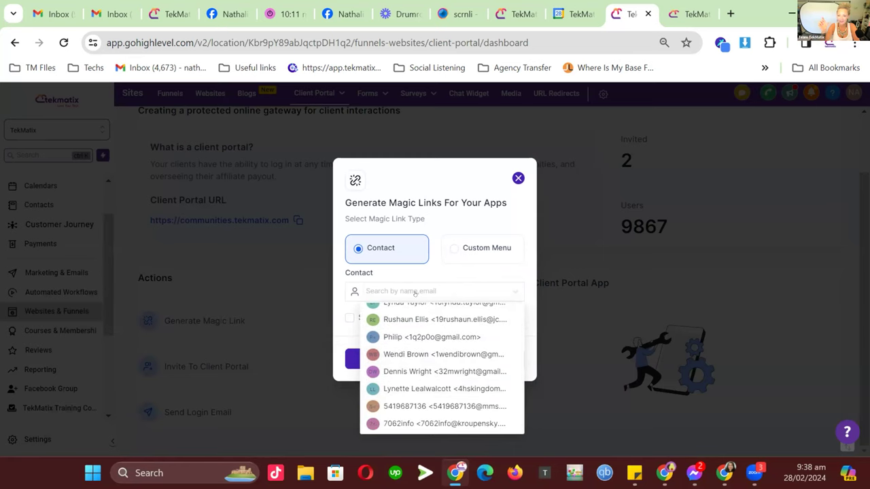
type("nat")
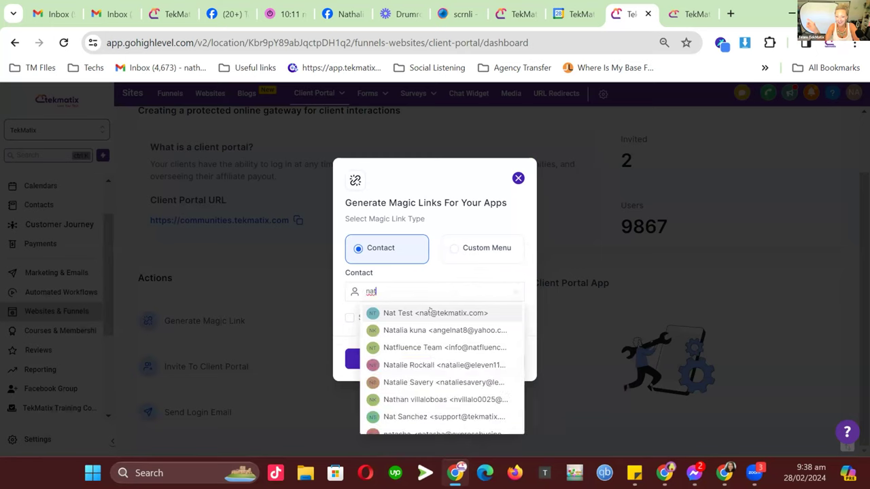
left_click(429, 311)
left_click(482, 356)
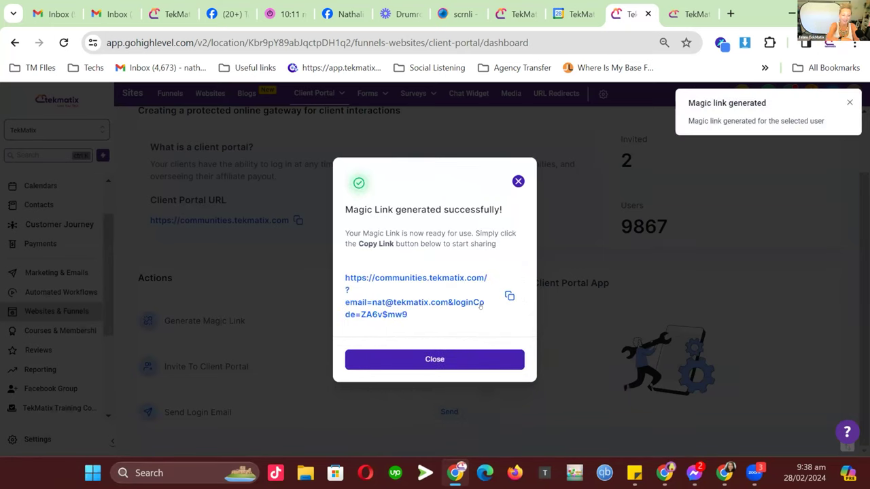
Copy the generated magic link to the clipboard
left_click_drag(423, 316, 344, 279)
left_click(424, 322)
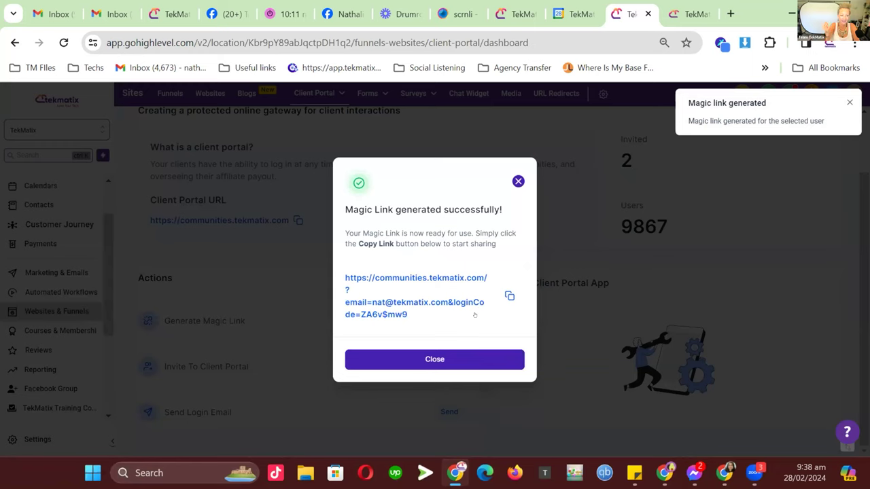
left_click(510, 295)
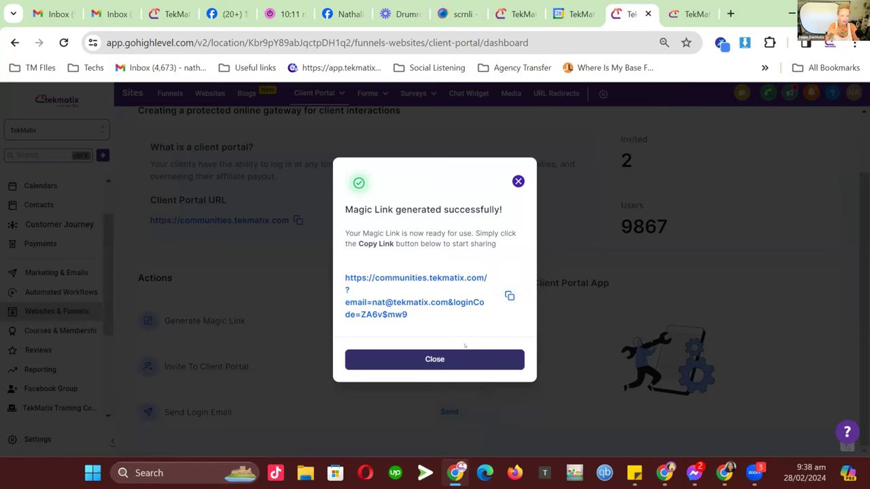
left_click(510, 295)
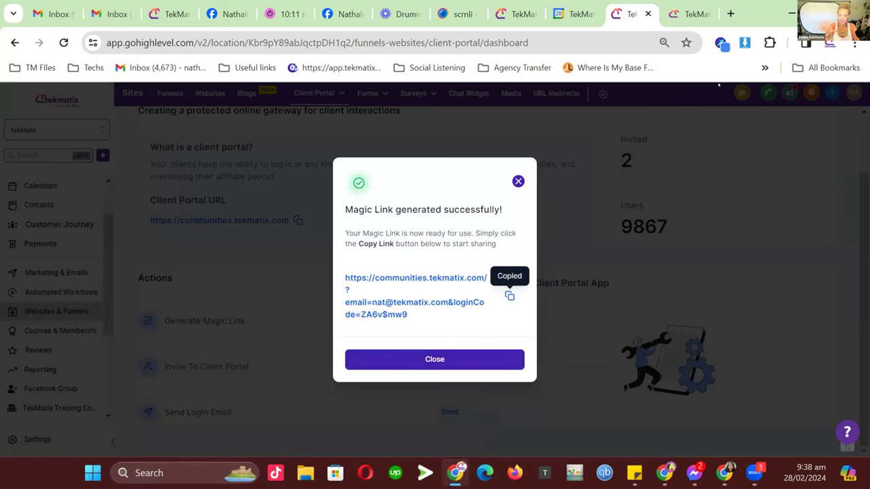
Open a new incognito window and load the copied magic link with its login code
left_click(854, 42)
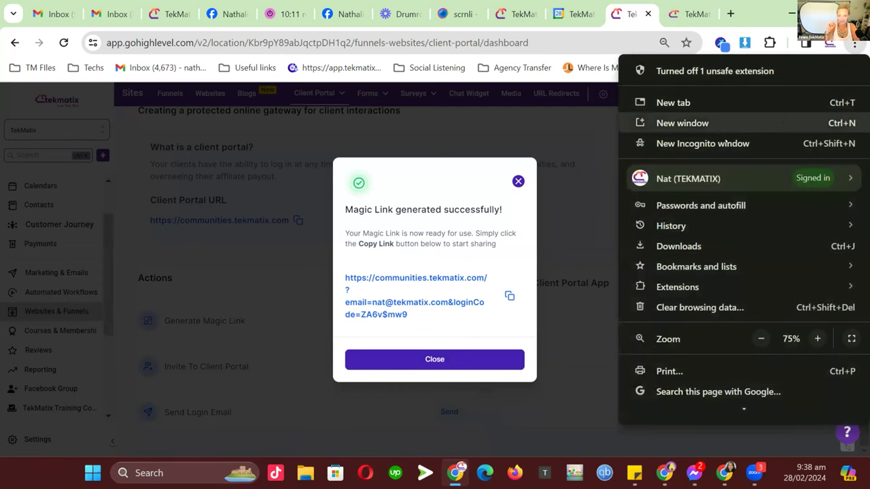
left_click(702, 144)
key("ctrl+v")
key("Return")
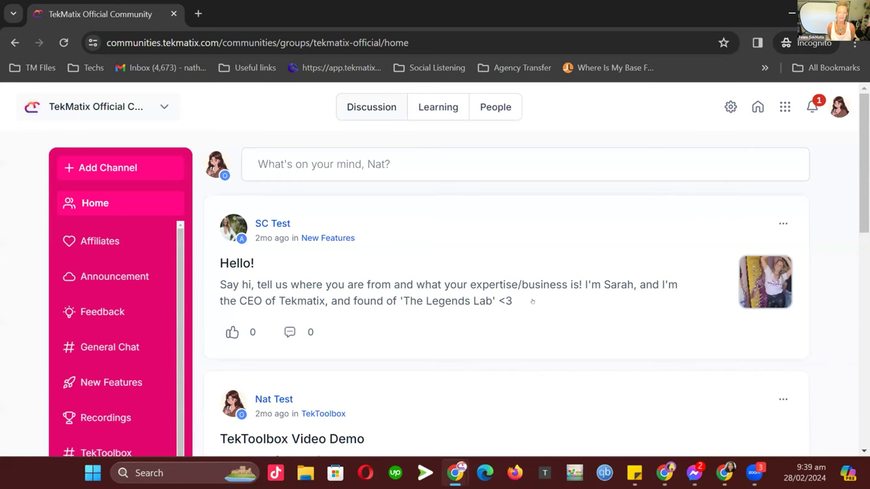
Browse the posts on the TekMatix Official Community home feed
scroll(531, 301, "down", 5)
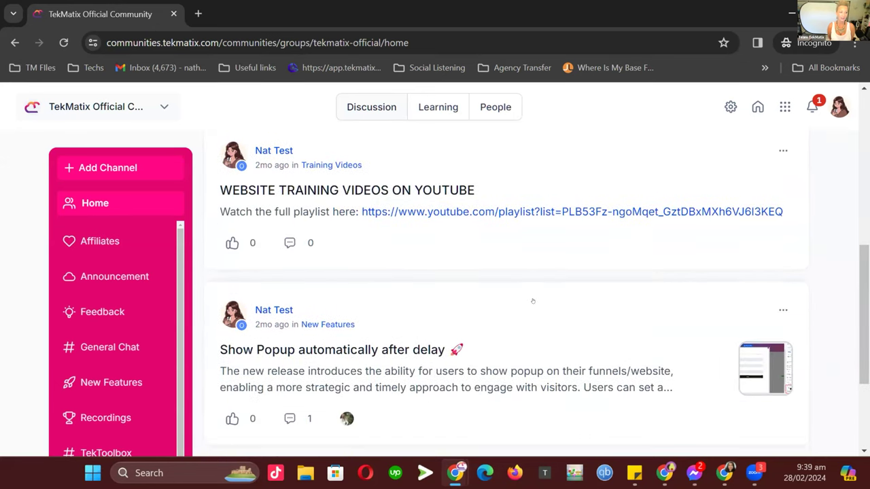
scroll(532, 301, "down", 2)
scroll(693, 199, "up", 10)
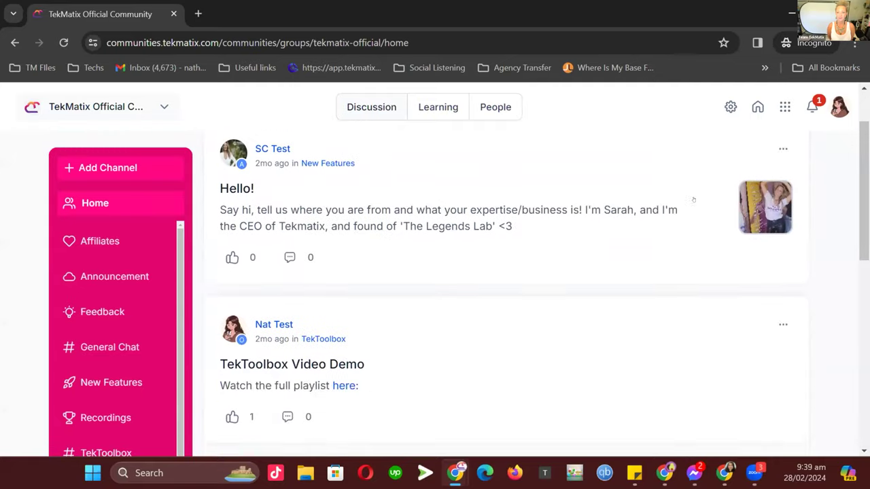
Switch from the community to Courses and look through the All Courses library
left_click(784, 106)
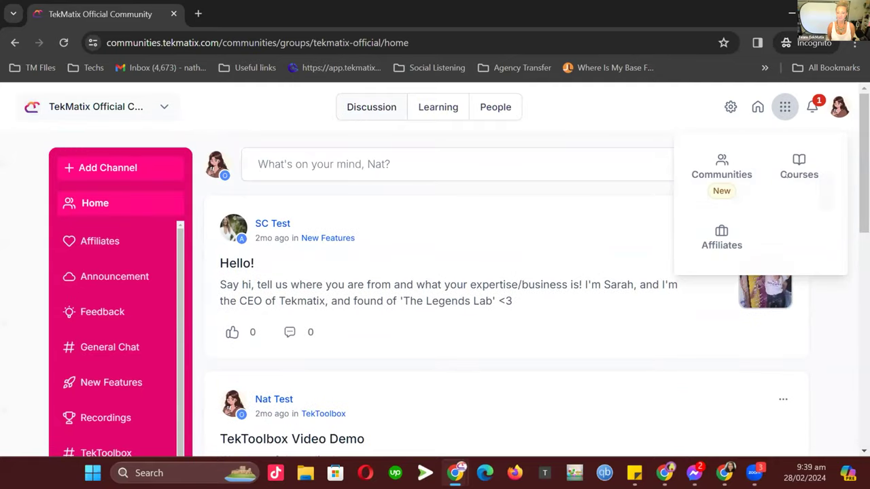
left_click(799, 166)
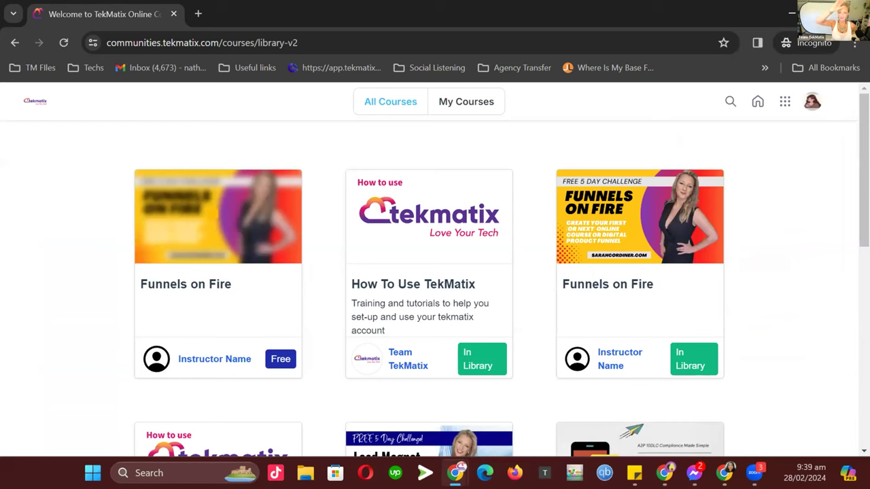
scroll(655, 251, "down", 4)
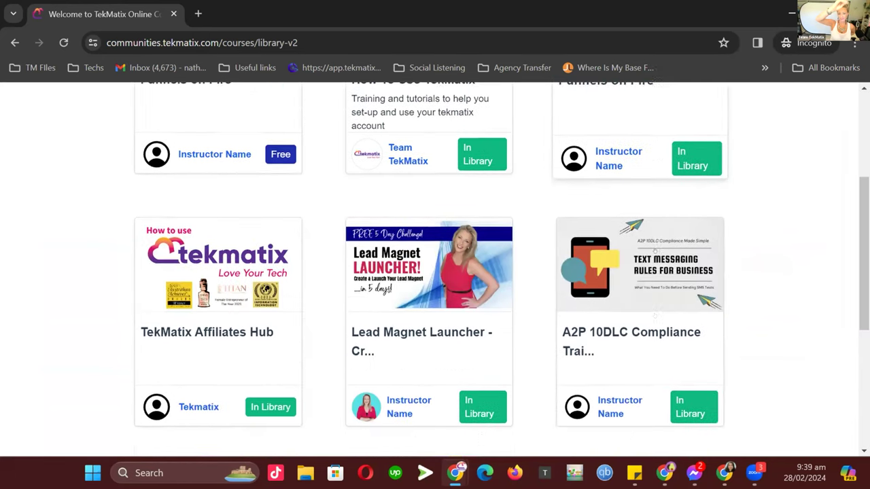
scroll(654, 250, "down", 3)
scroll(655, 249, "up", 7)
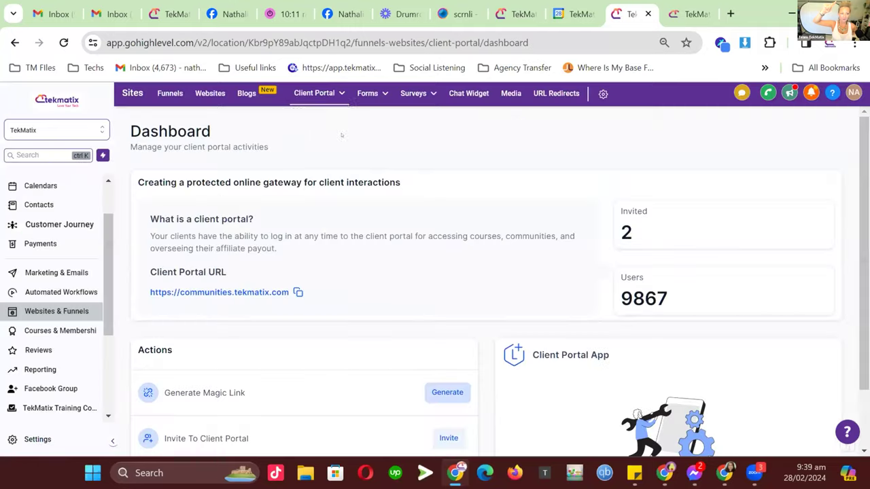
Return to the Client Portal dashboard and view its Actions section again
mouse_move(319, 93)
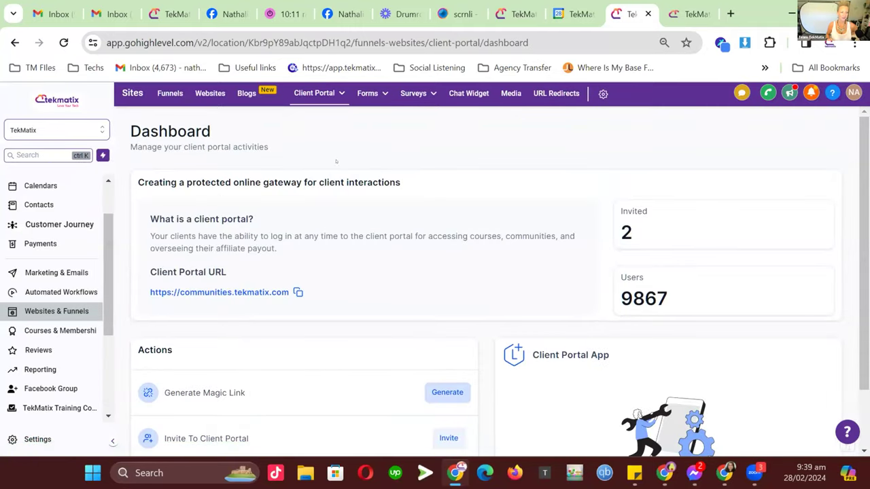
scroll(328, 177, "down", 1)
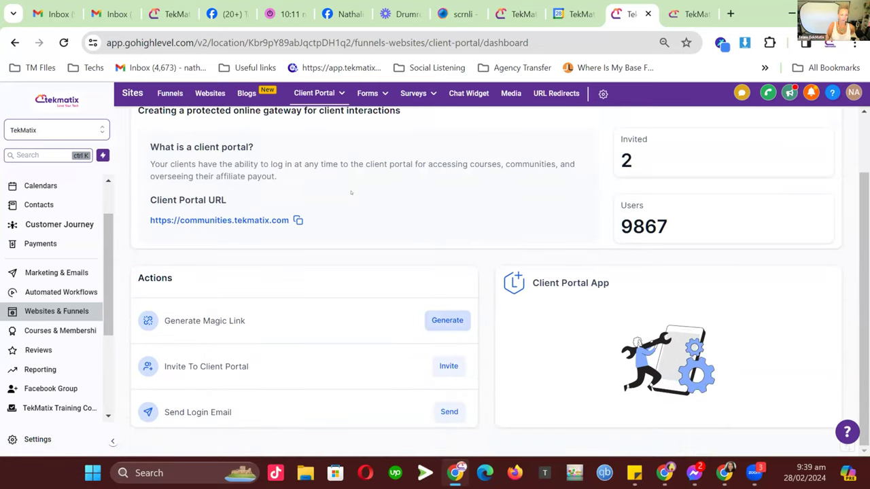